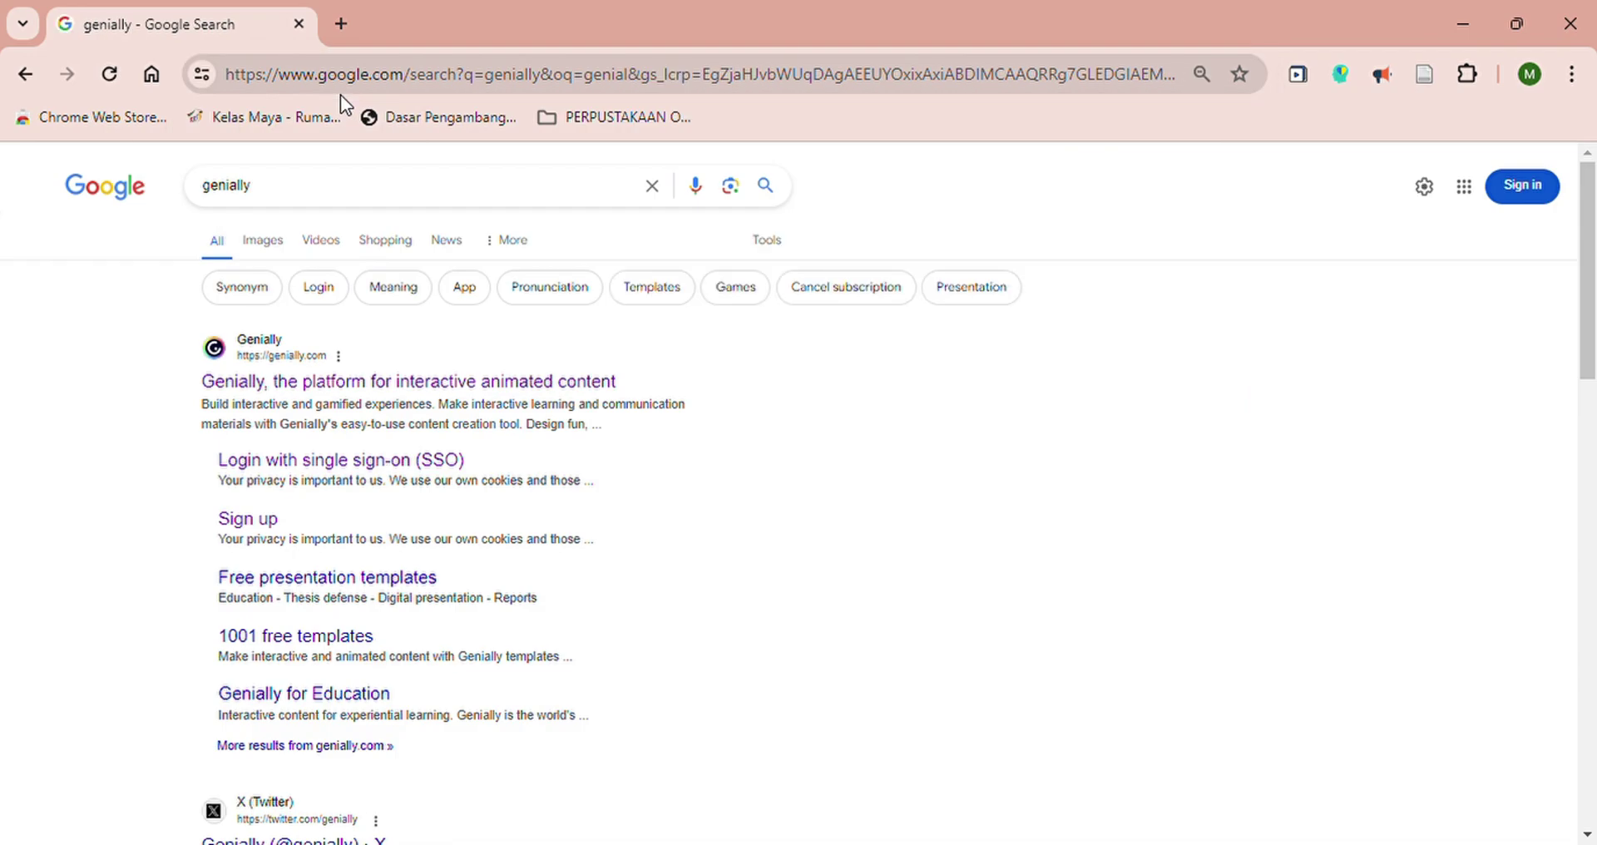
Open the Genially website from the search results and go to its sign-up page.
click(341, 381)
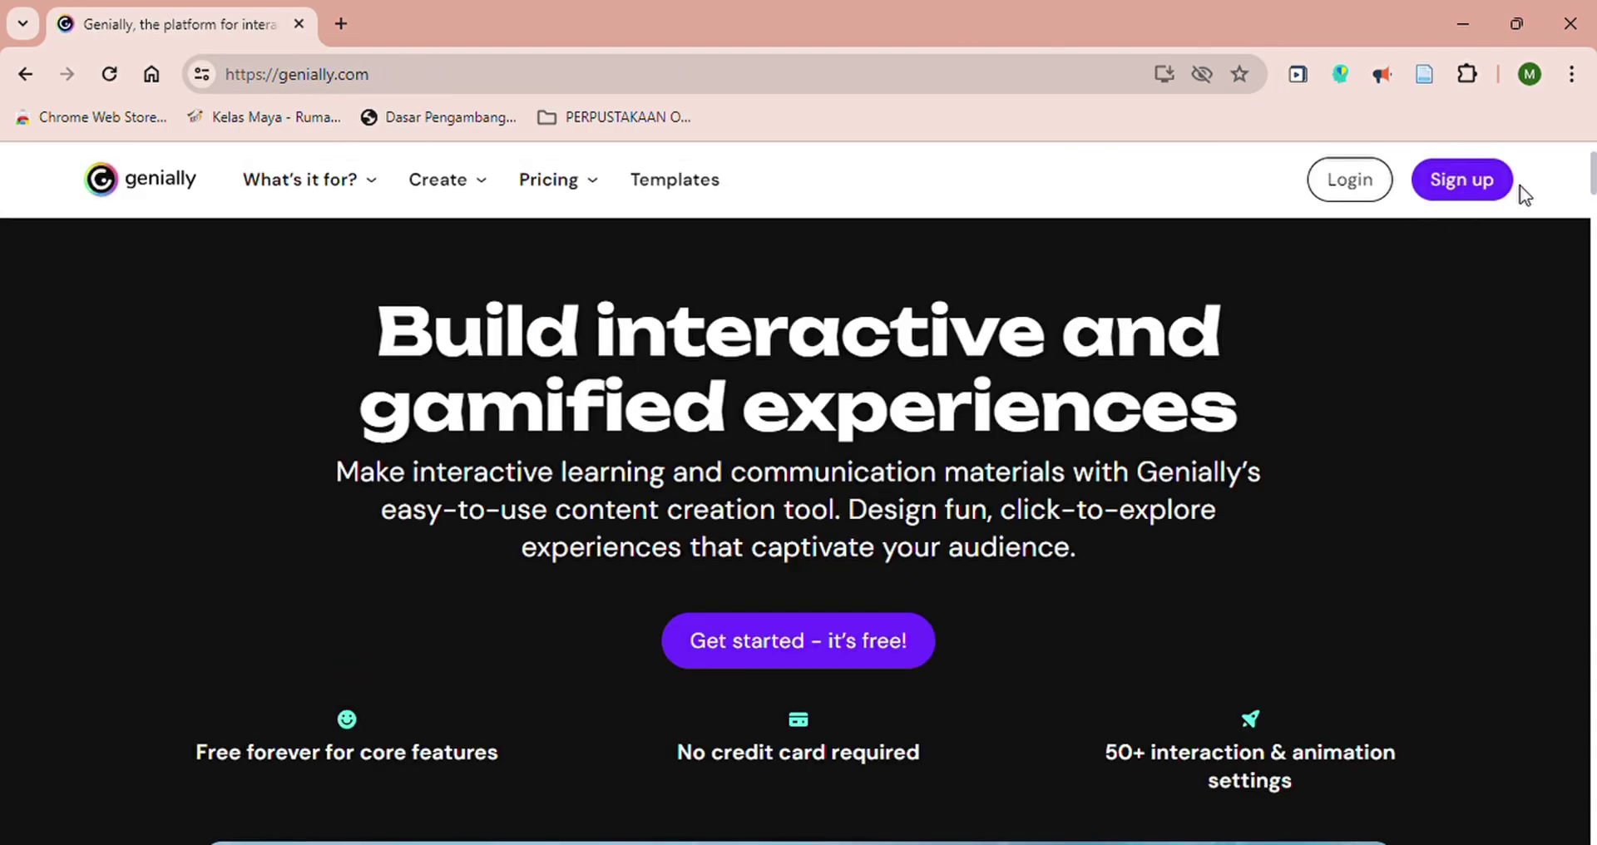
click(1462, 191)
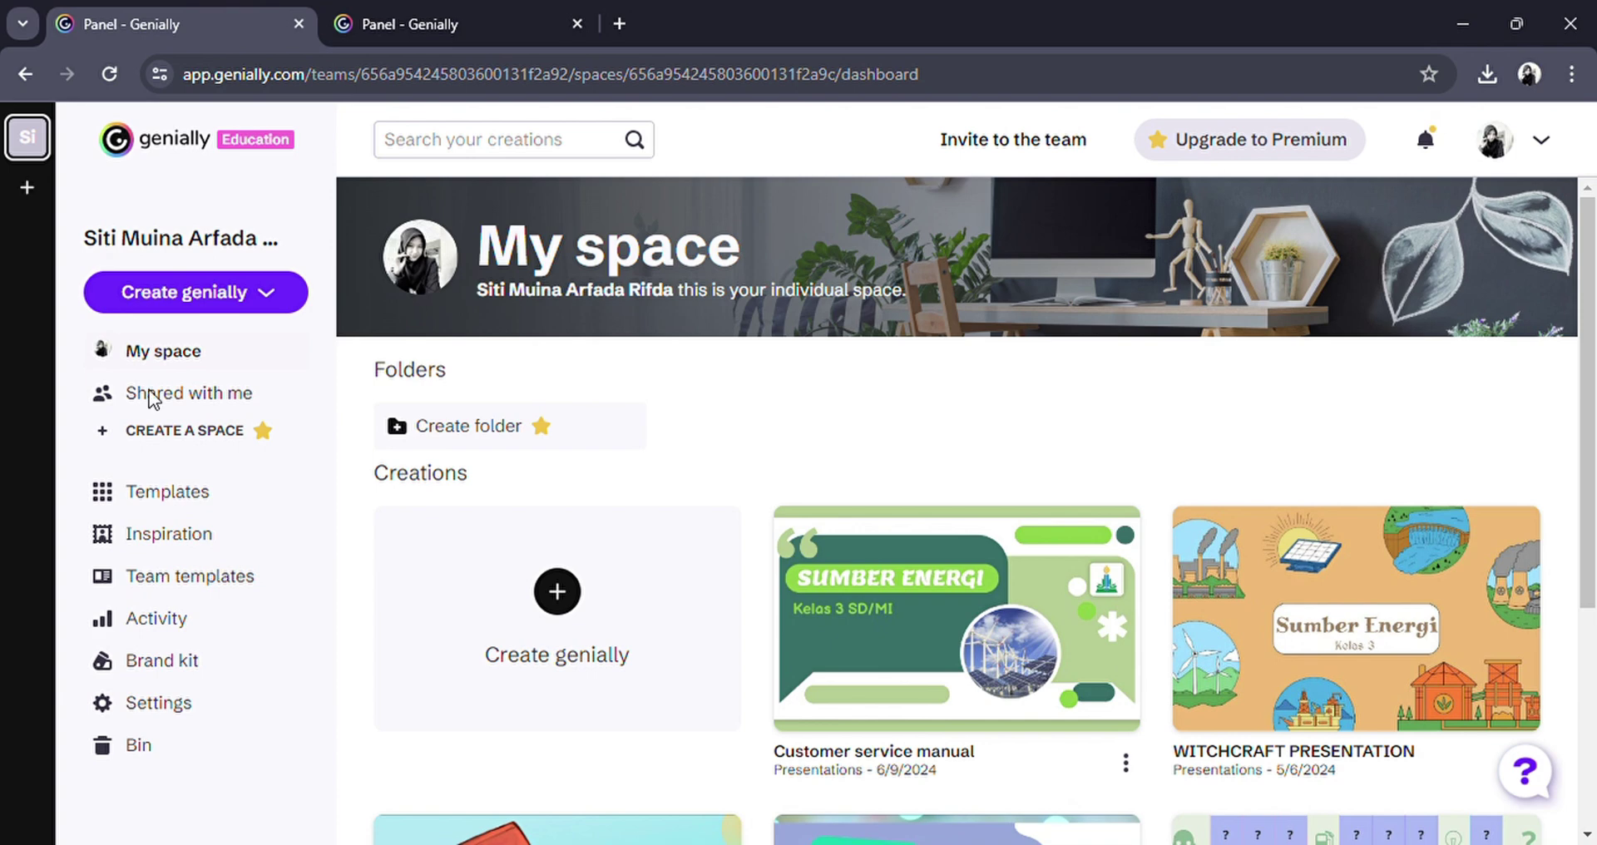
Open the template library, look through its categories and browse the Presentations templates.
click(215, 495)
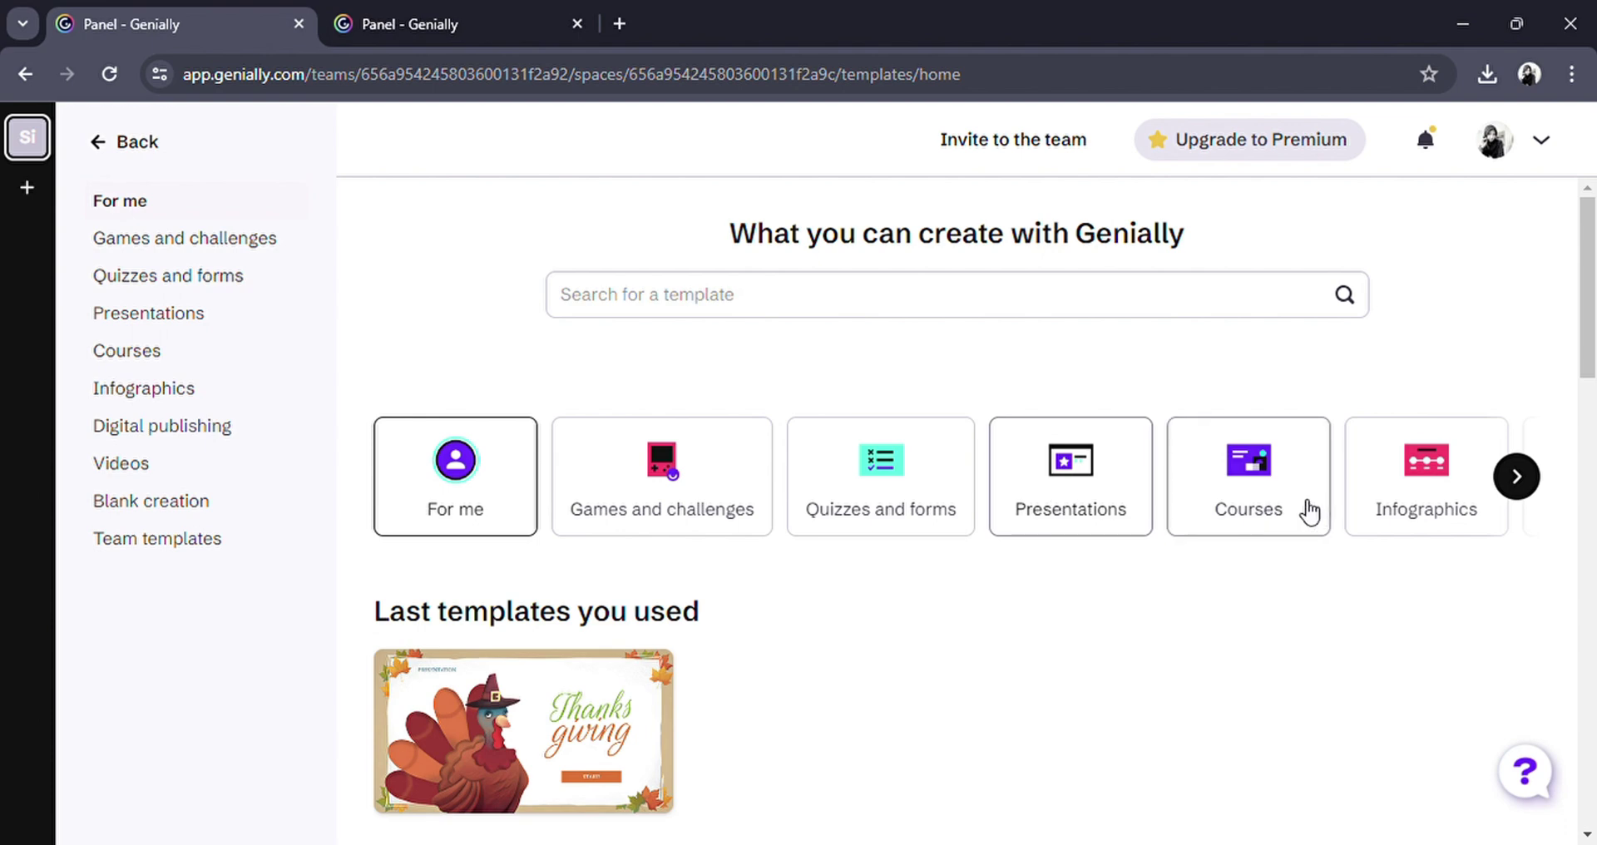
click(1517, 477)
click(1517, 478)
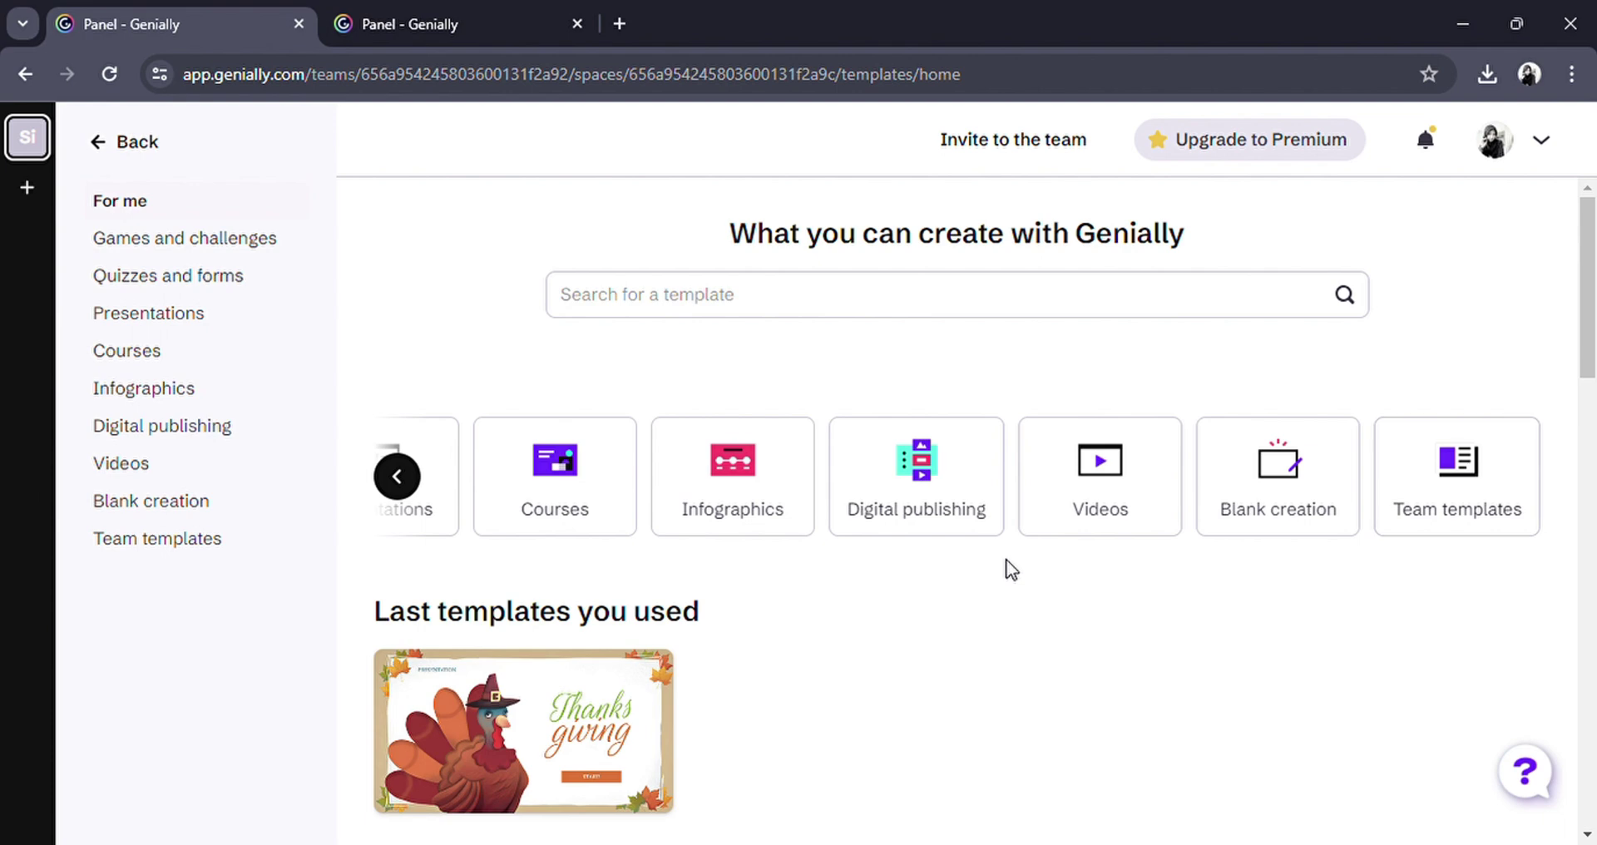
click(406, 497)
click(671, 503)
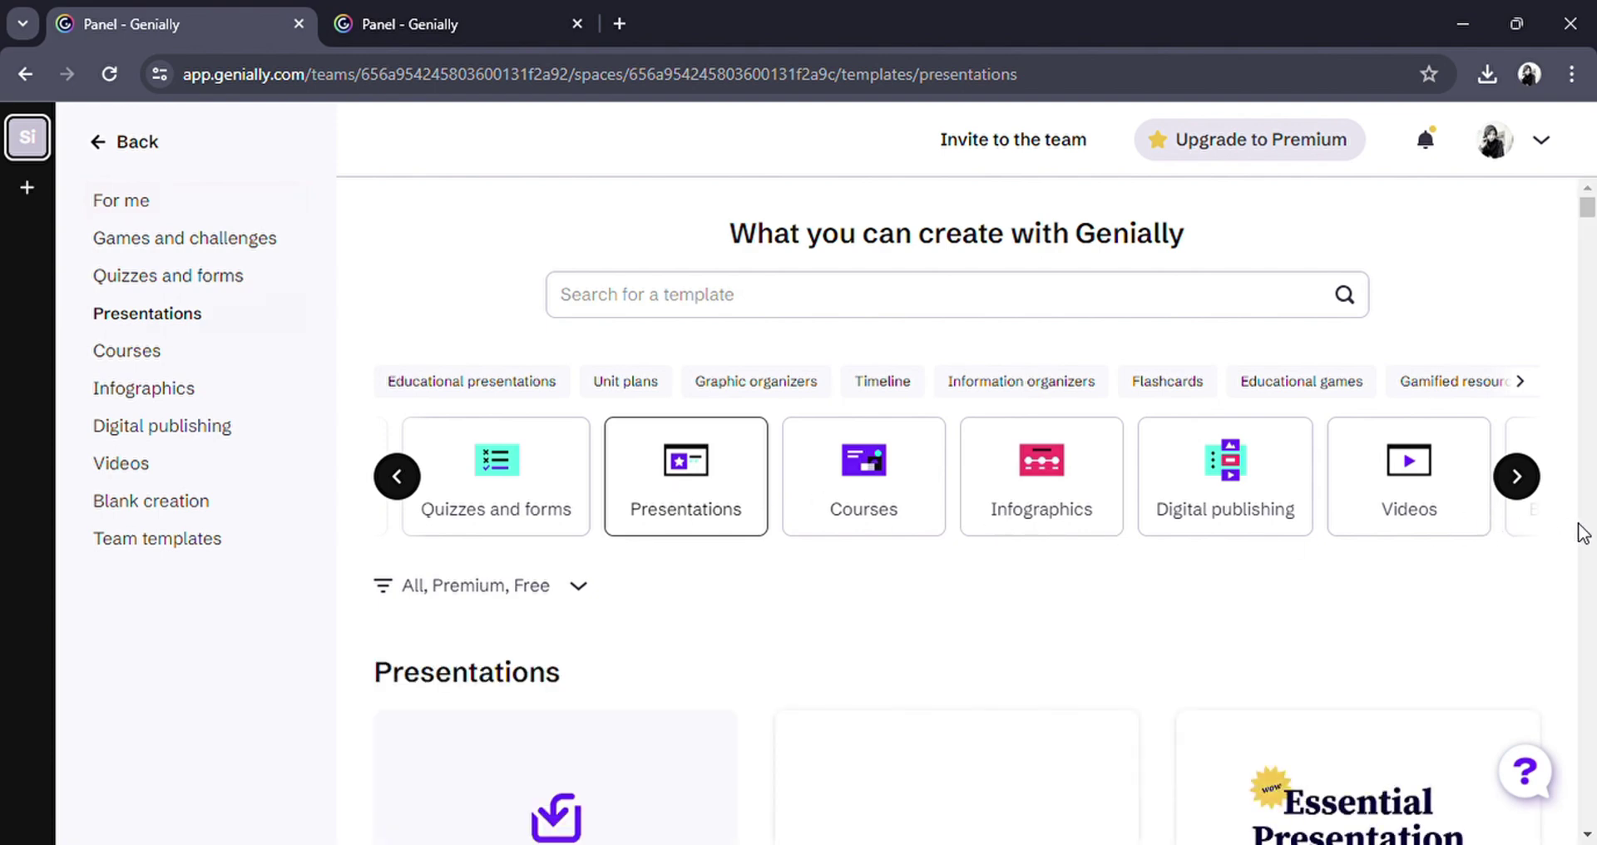
drag(1594, 215, 1593, 495)
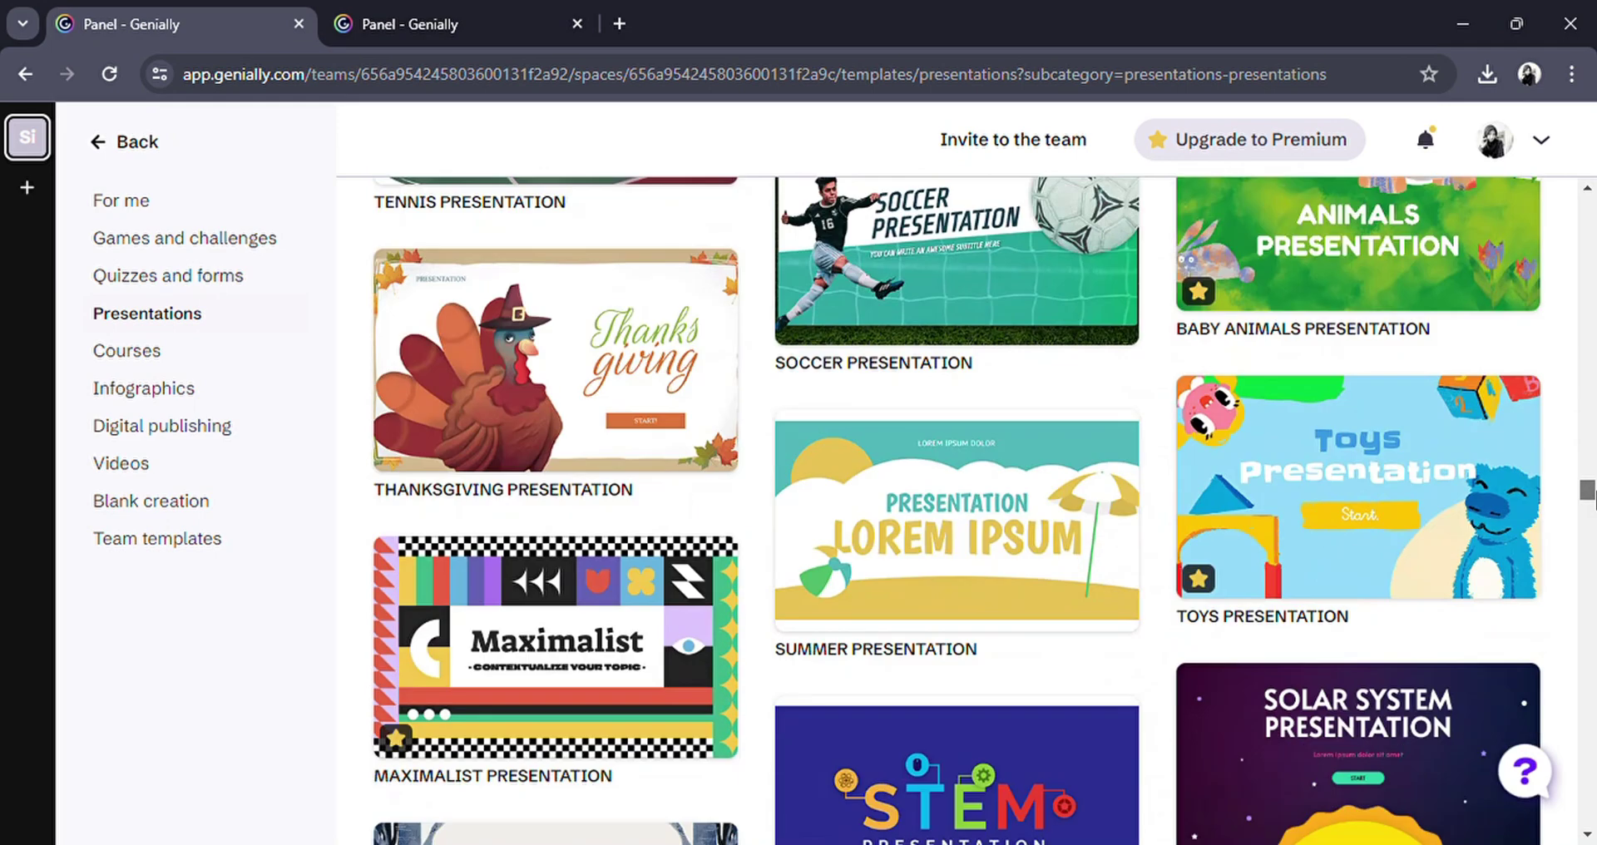
mouse_move(1232, 584)
Return to the dashboard and open the "Customer service manual" creation in the editor.
click(122, 145)
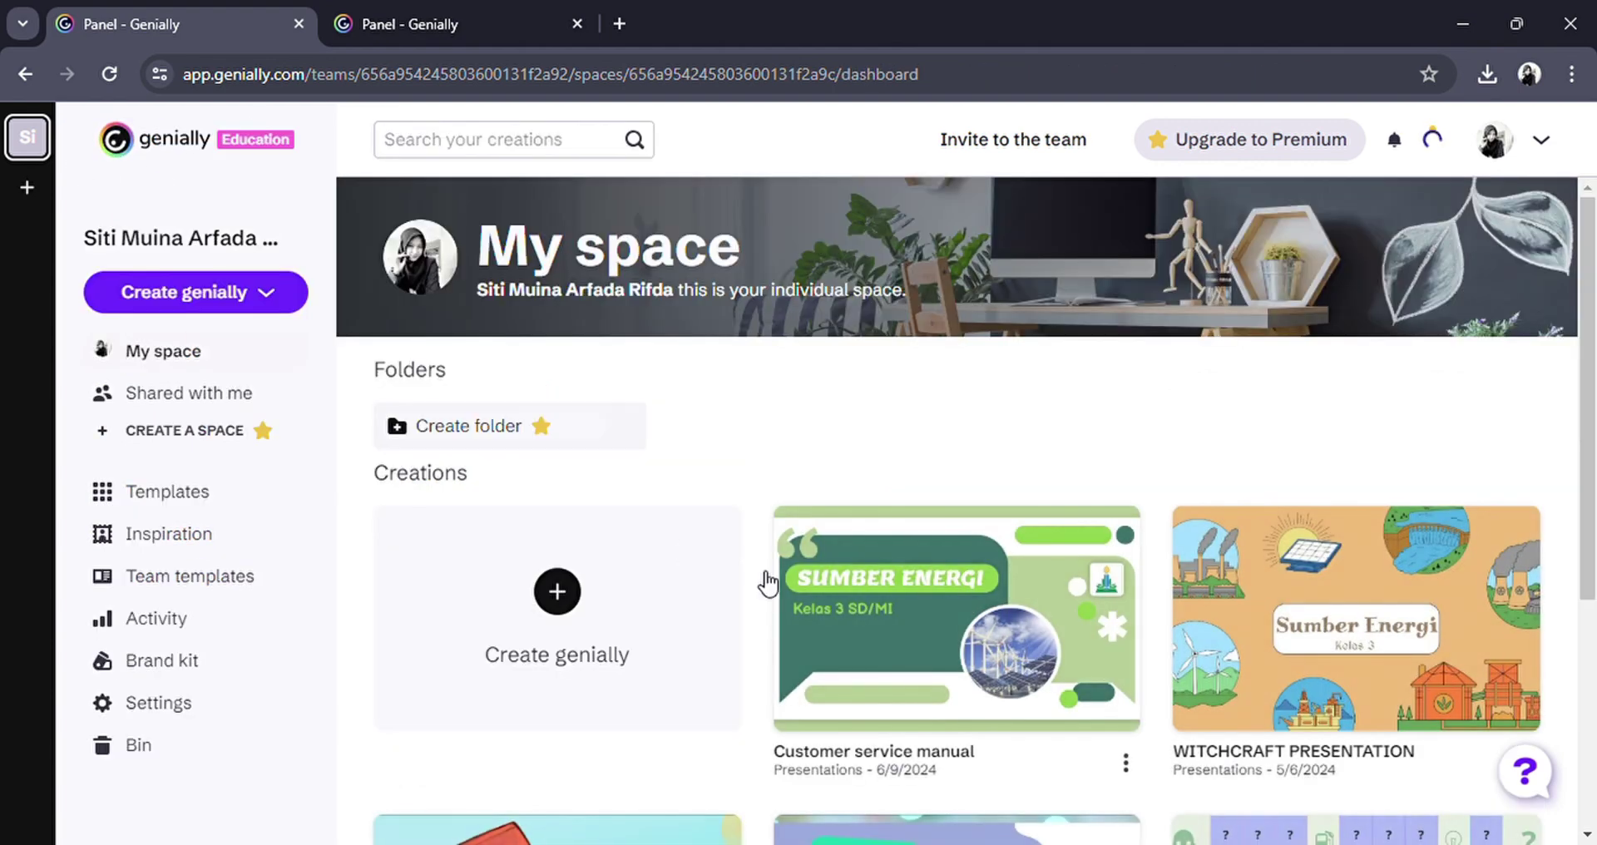
mouse_move(812, 587)
click(957, 608)
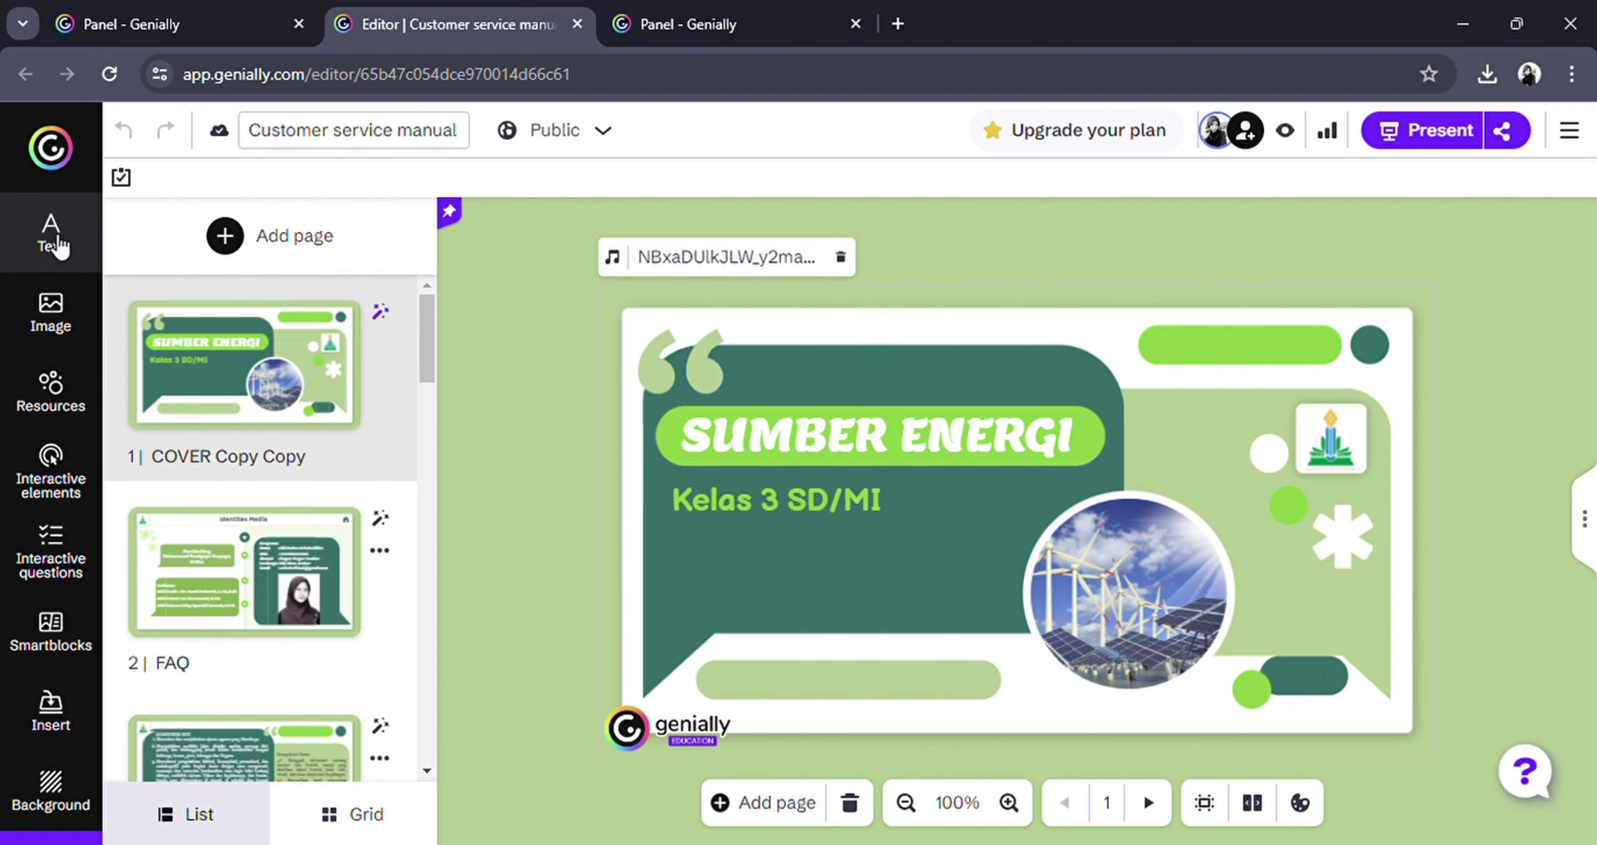
Look at the image library's upload options, open the file chooser for uploading from the device and dismiss it.
click(76, 319)
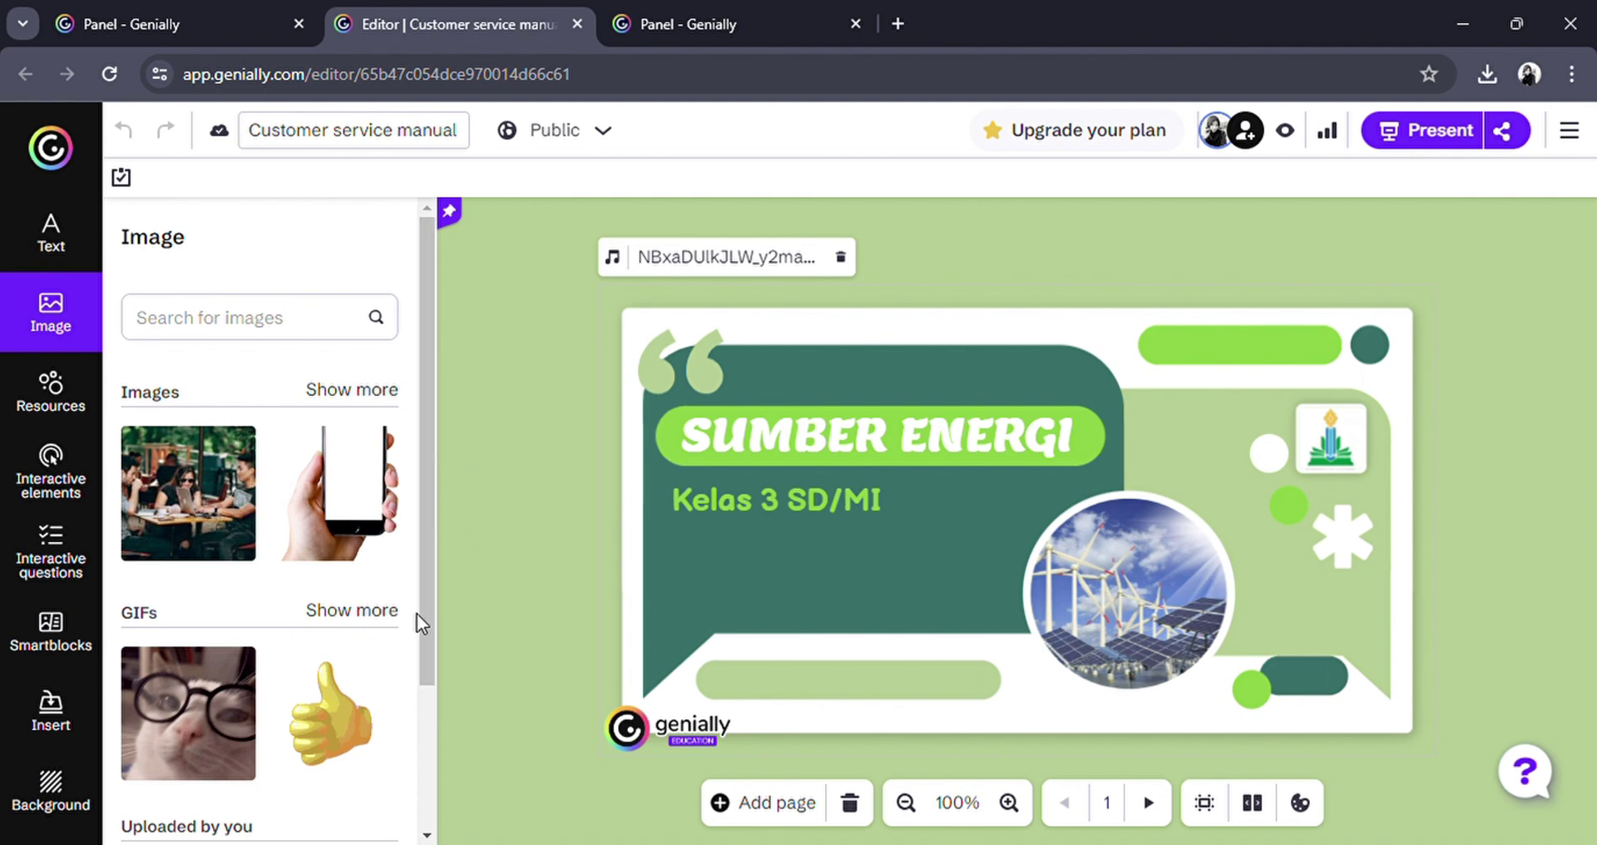
drag(426, 620, 422, 832)
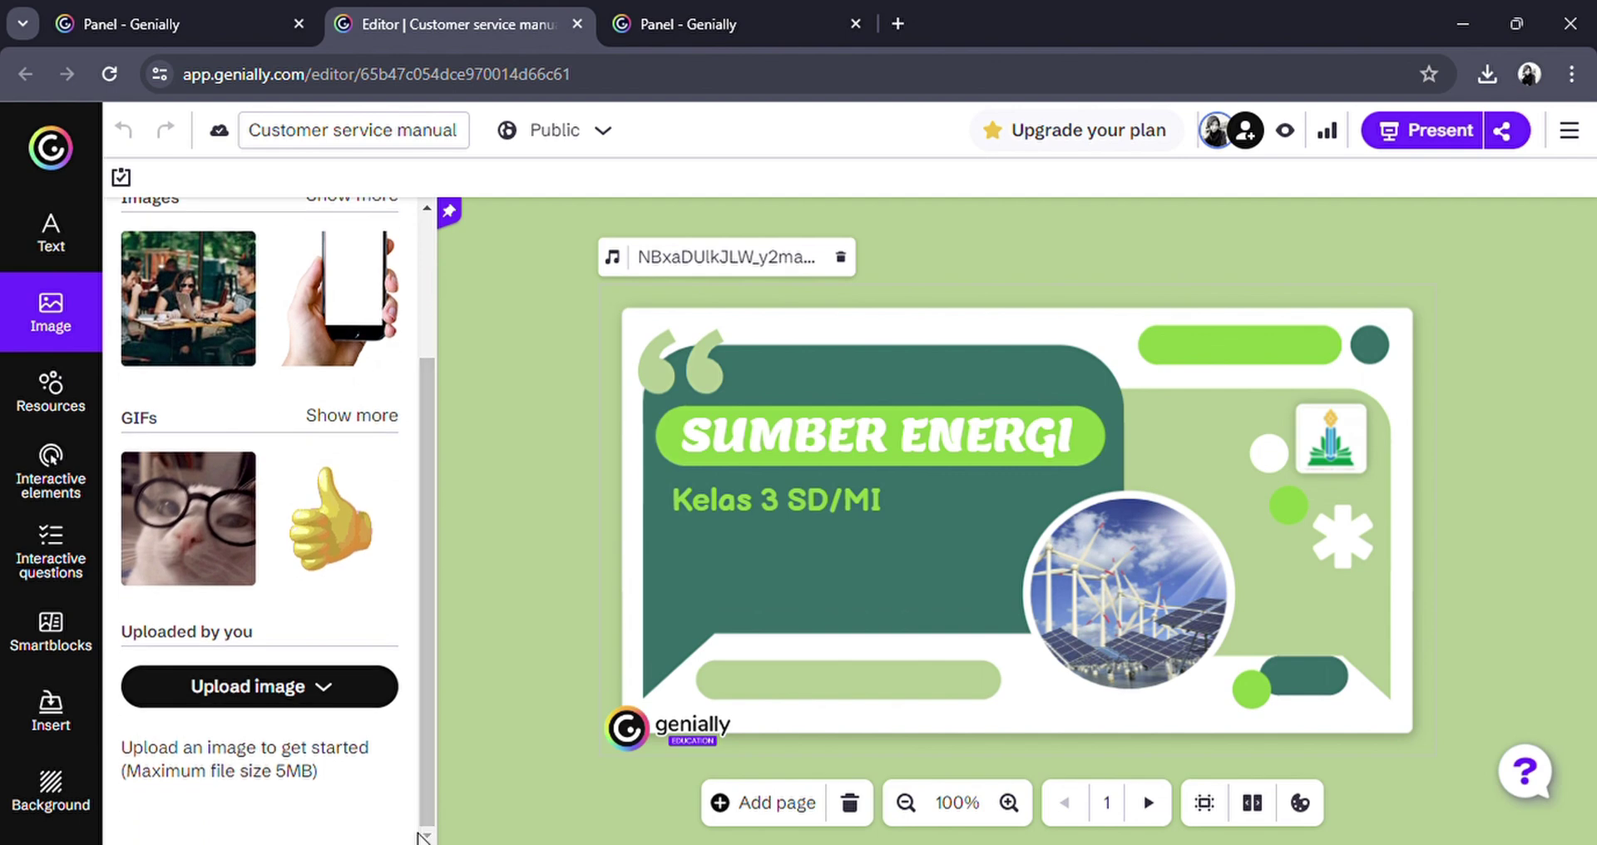
click(337, 687)
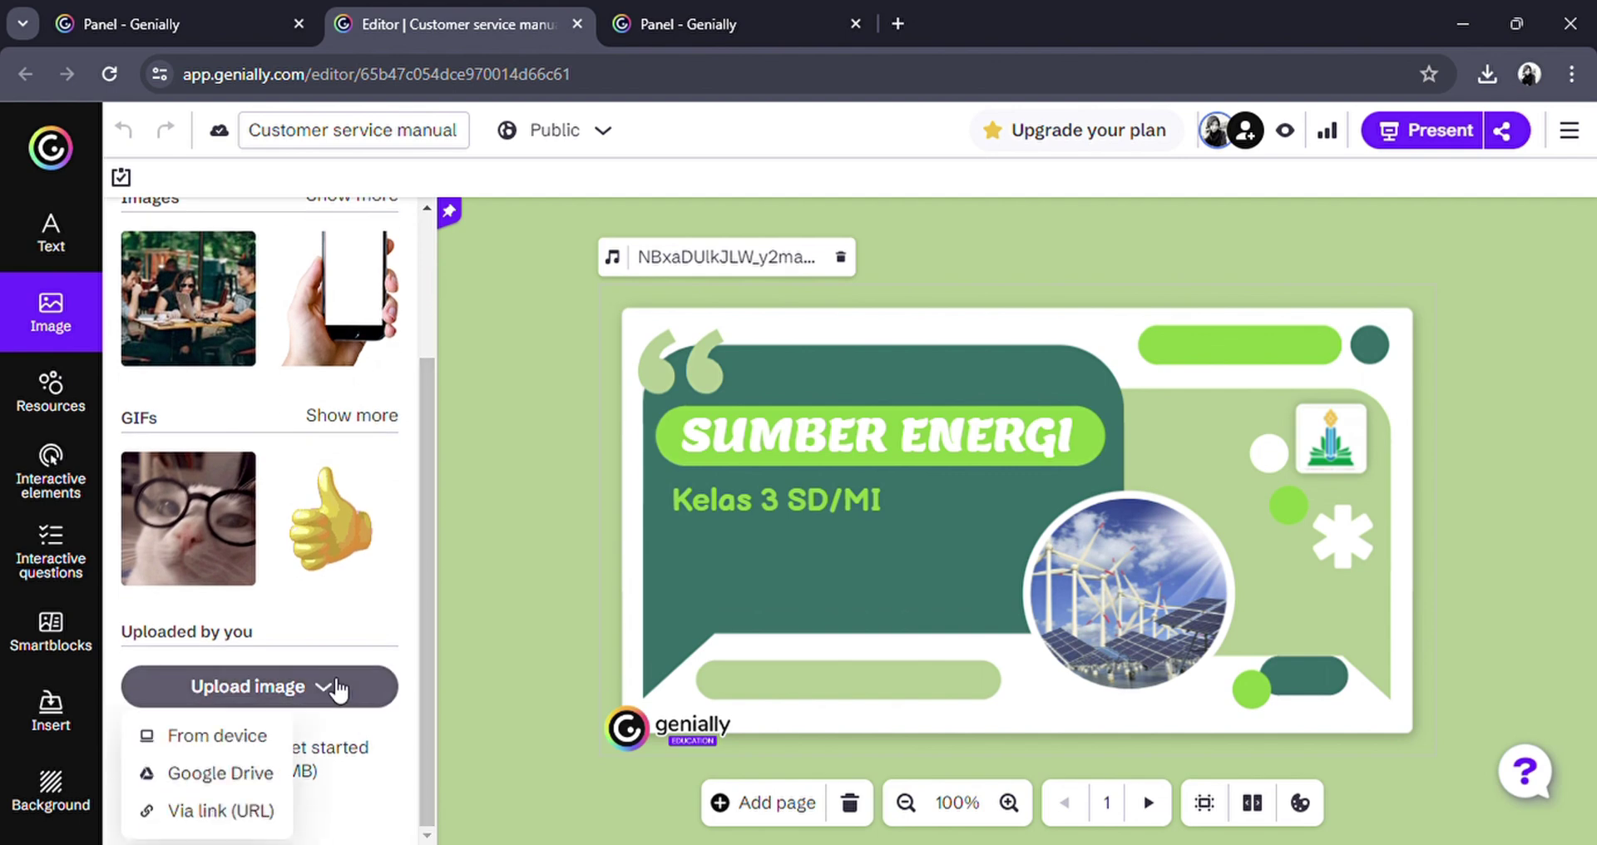
click(278, 736)
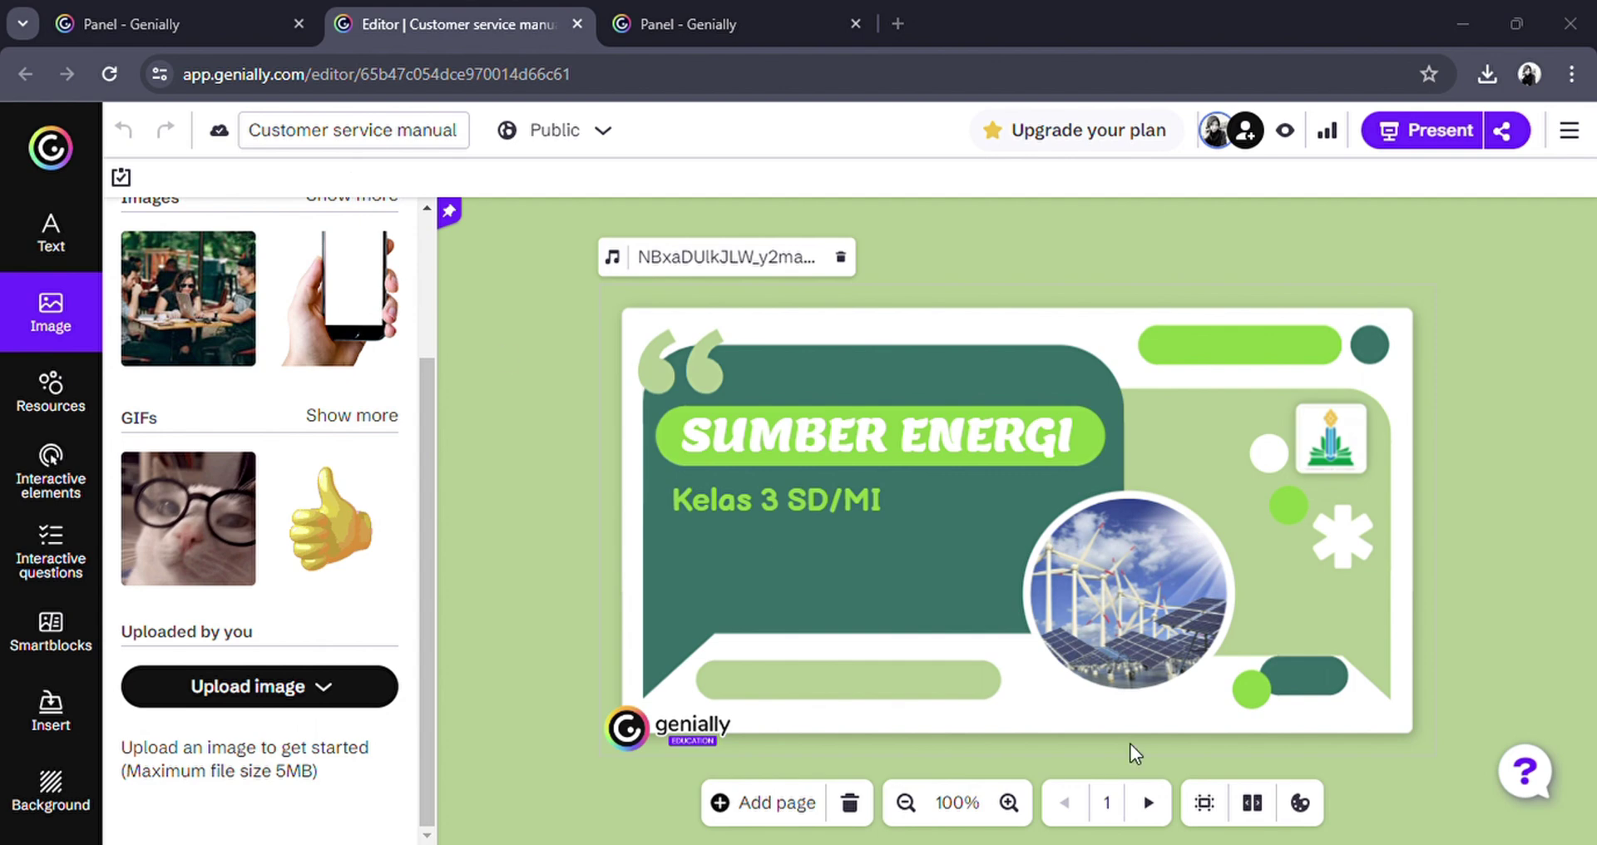
click(1139, 27)
Search the image library for "sun" and limit the results to images with a transparent background.
drag(428, 416, 461, 196)
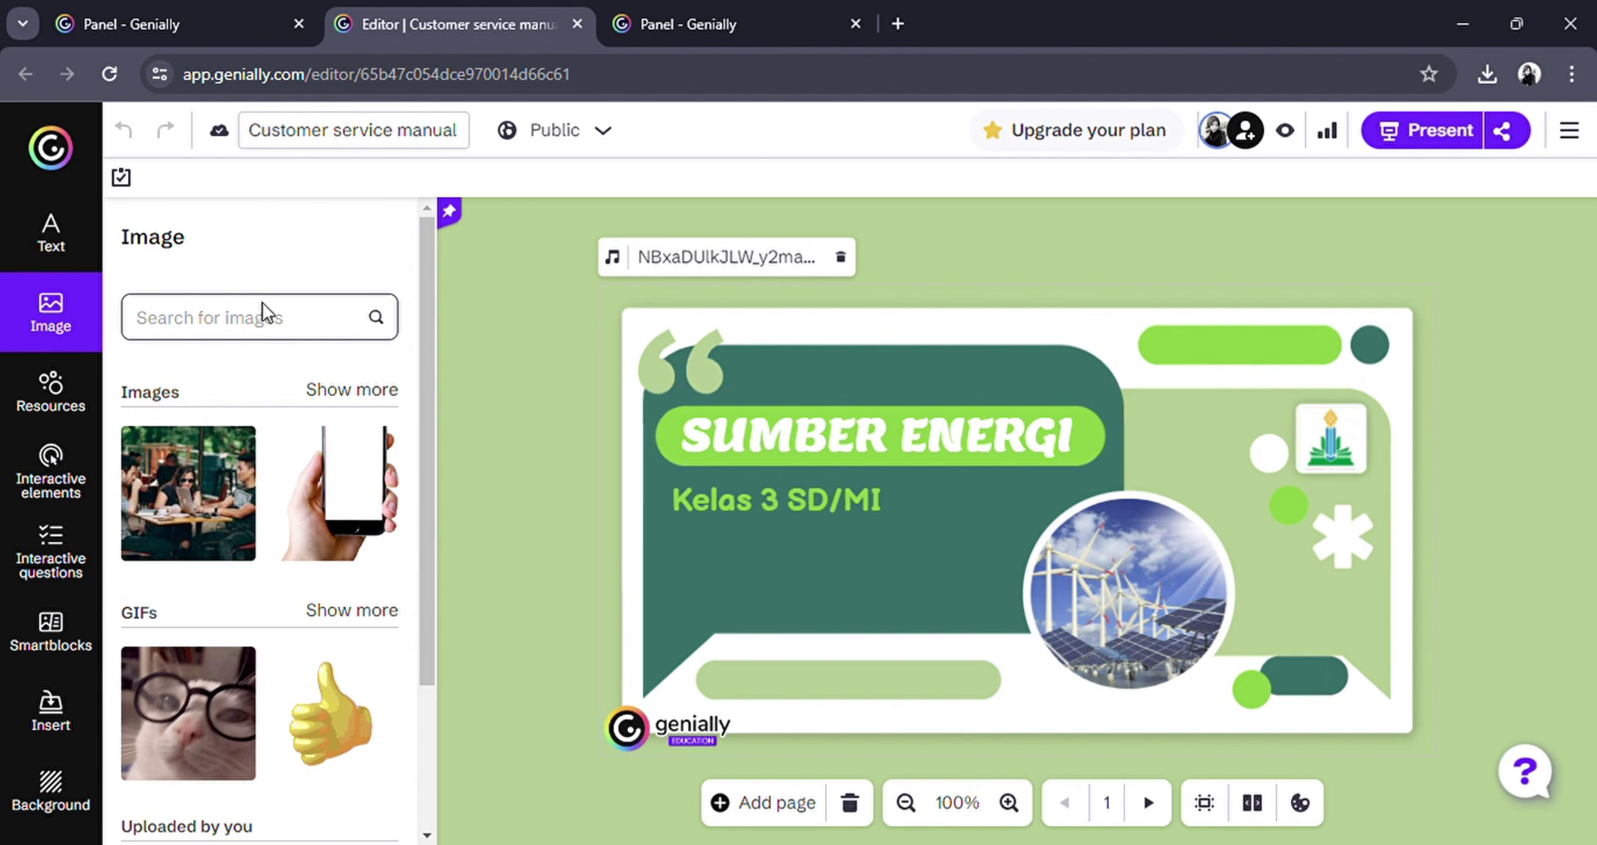
text(sun)
key(Return)
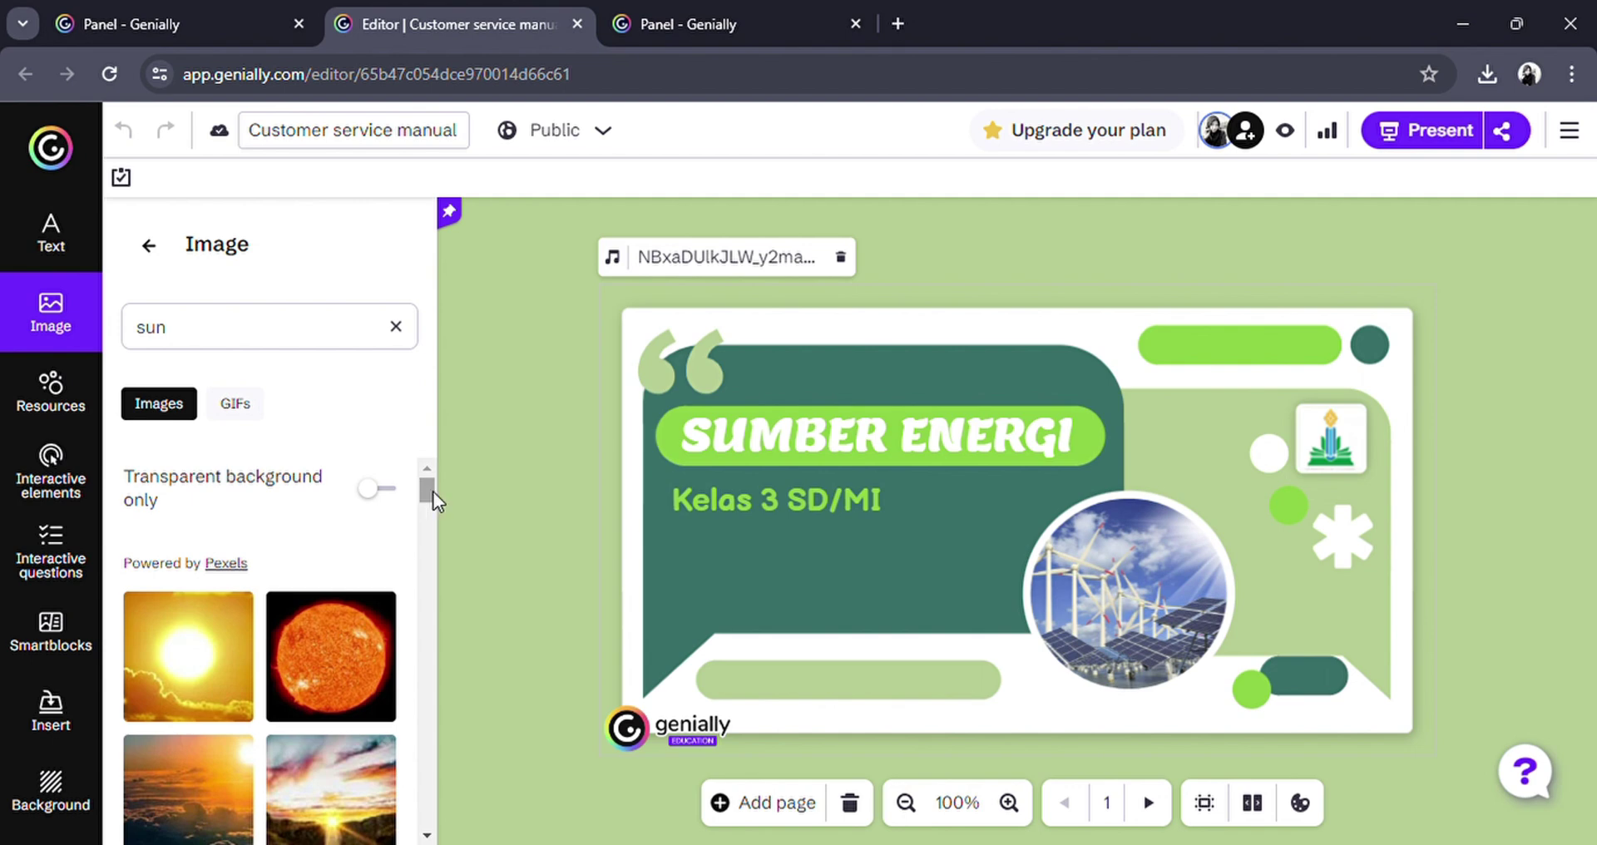
drag(433, 492, 429, 442)
click(388, 496)
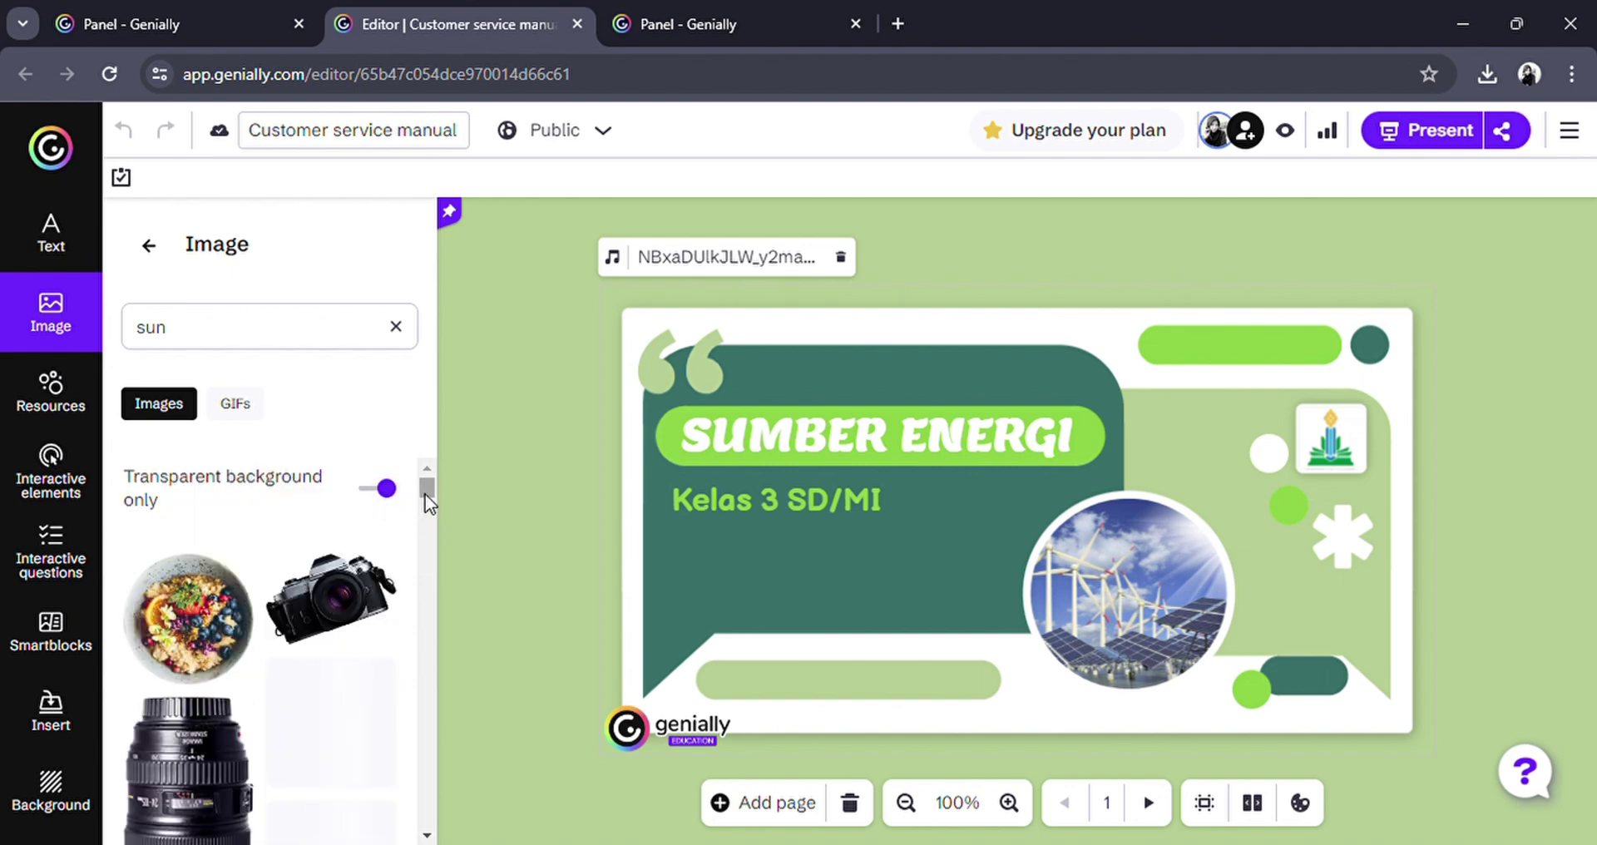
Show GIFs for the "sun" search and limit them to those with a transparent background.
click(241, 412)
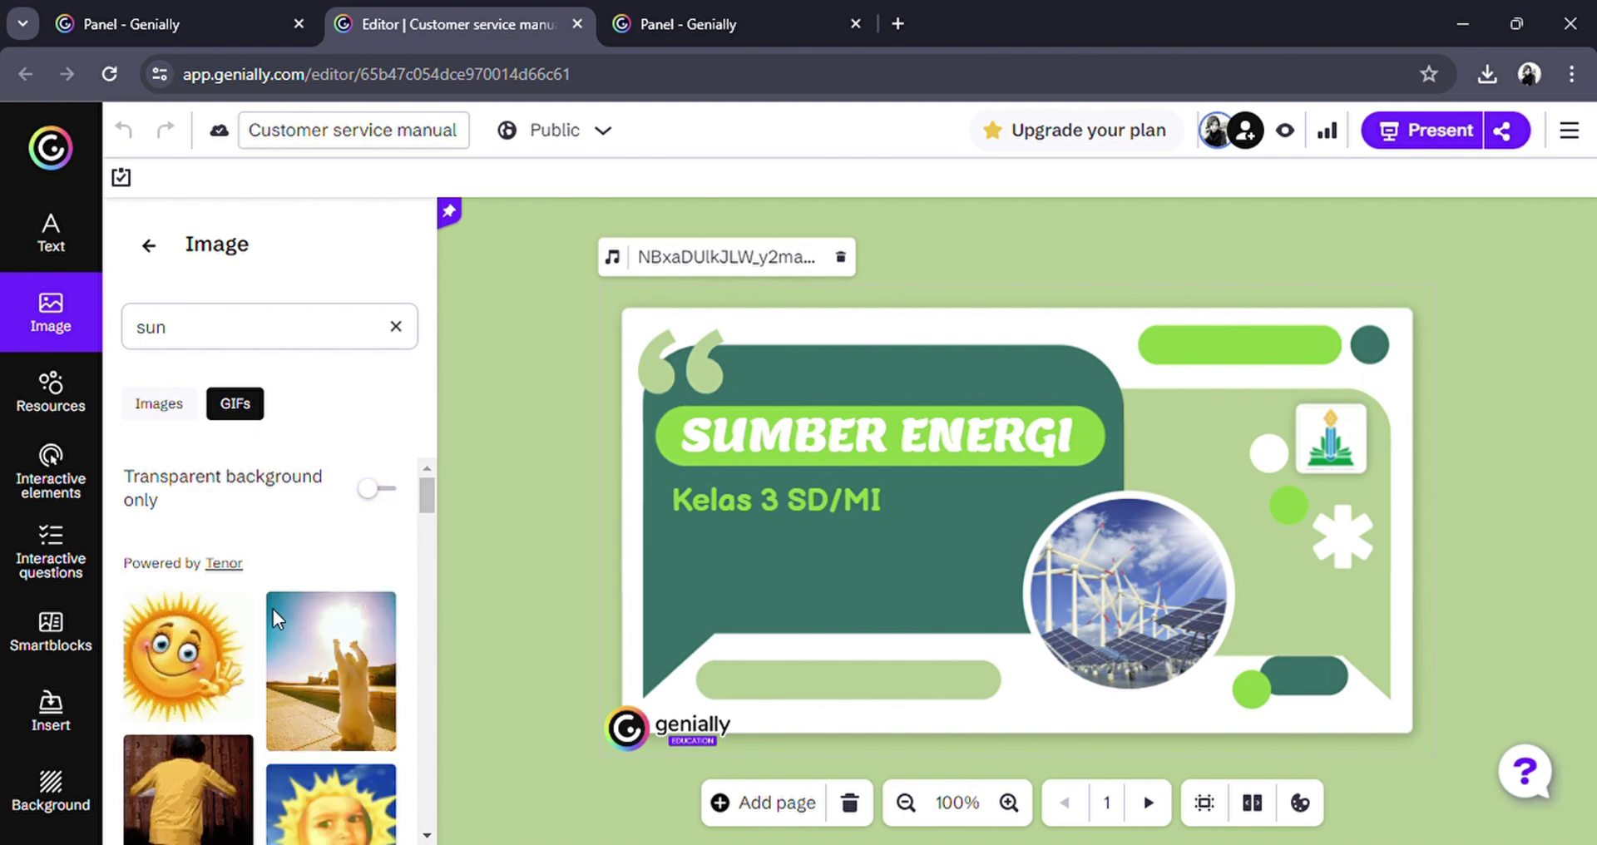
click(401, 499)
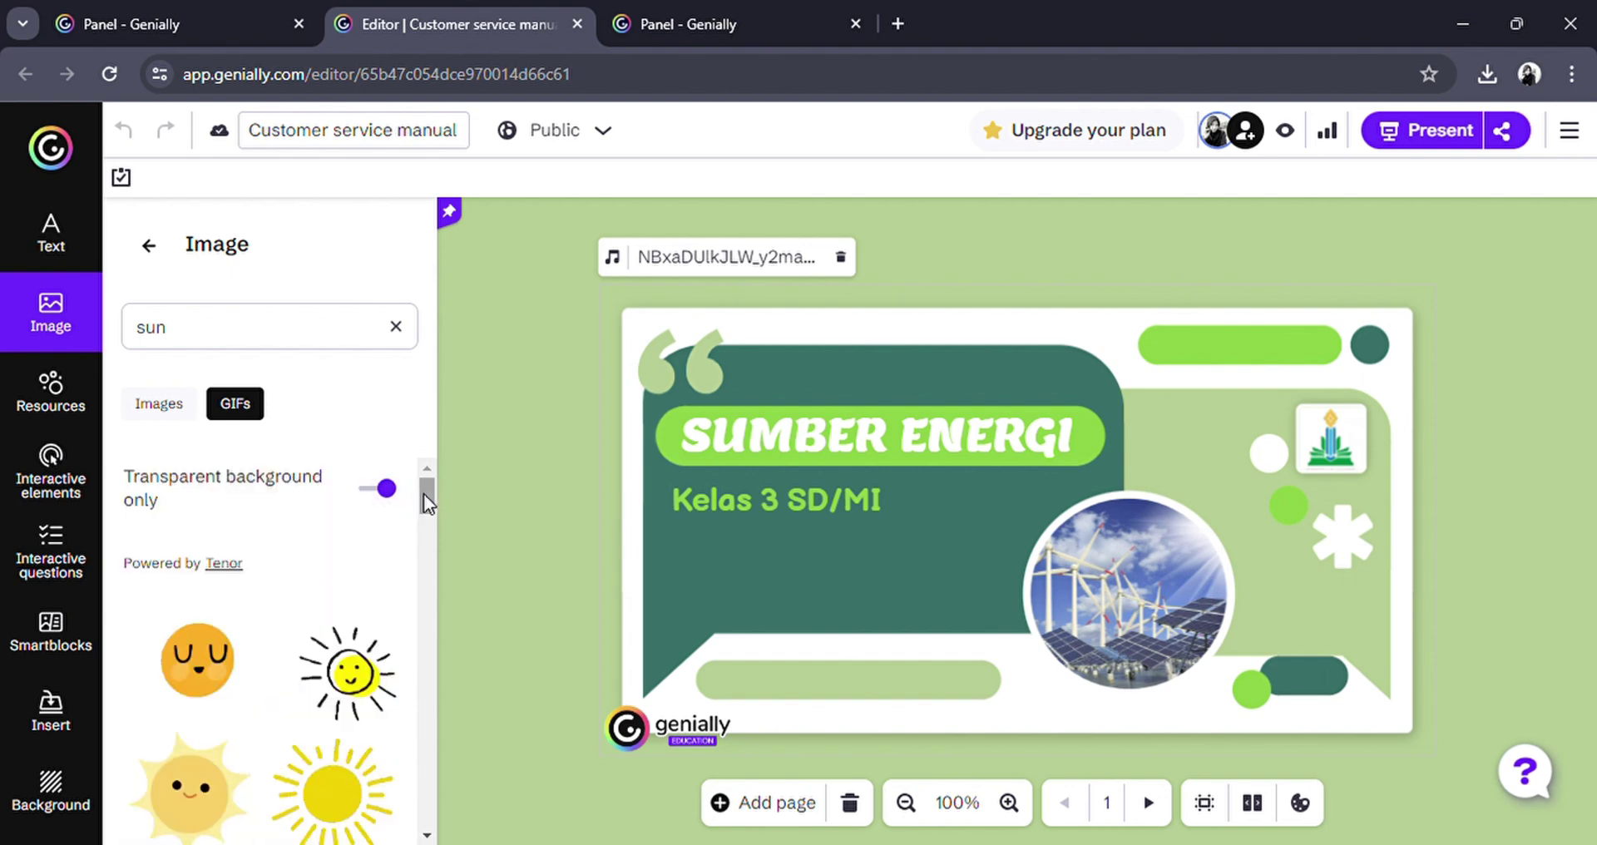
mouse_move(426, 494)
mouse_down()
mouse_move(436, 591)
mouse_move(431, 497)
mouse_up()
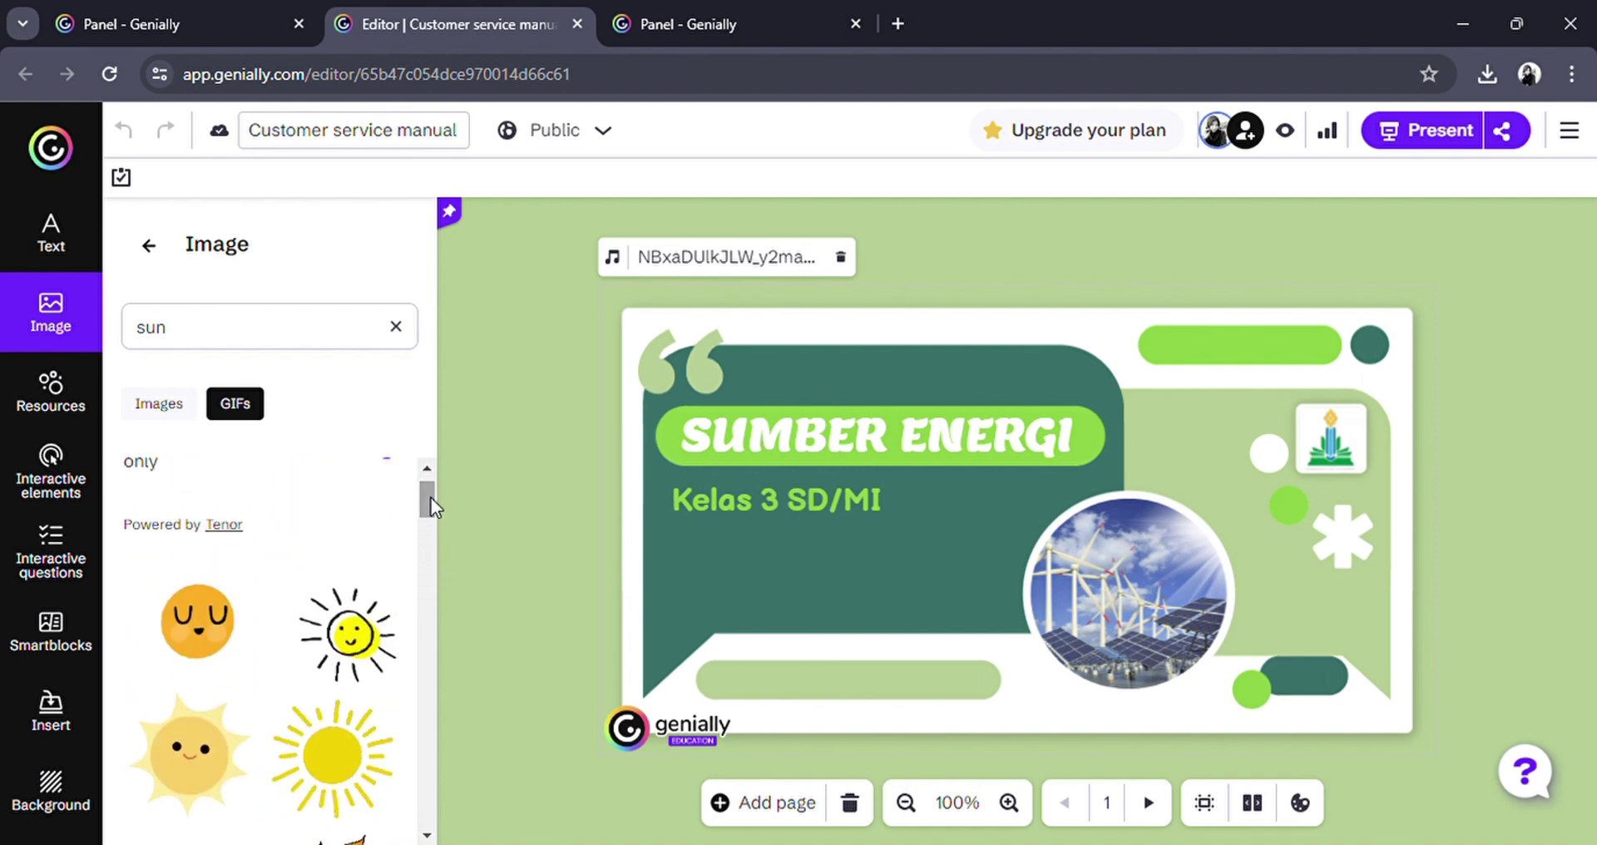
Browse the icons, shapes and connectors in the resources library.
click(77, 401)
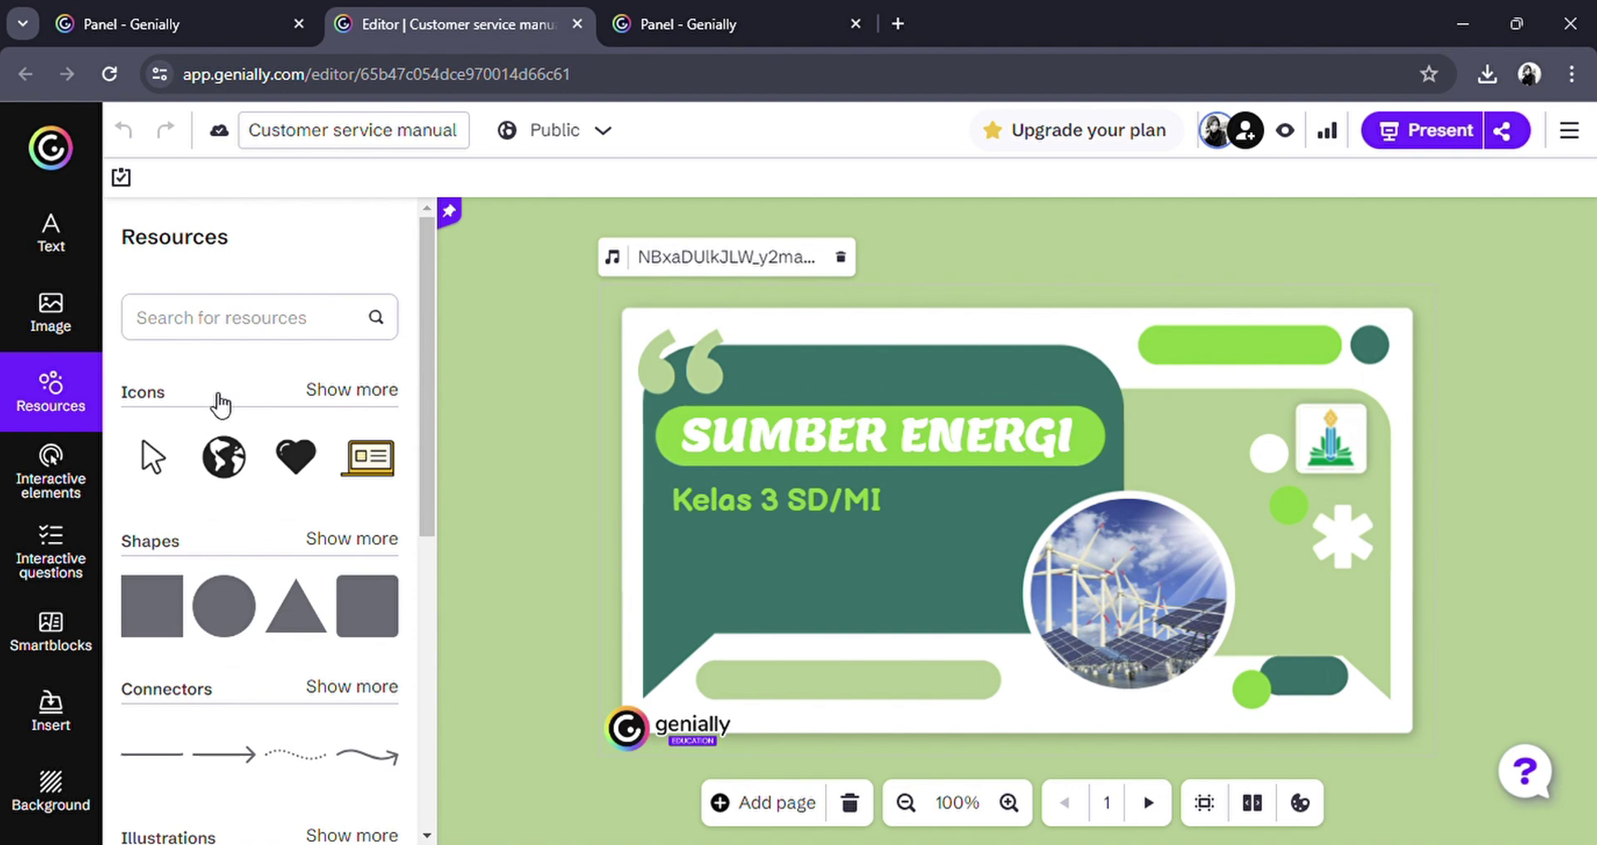
click(390, 391)
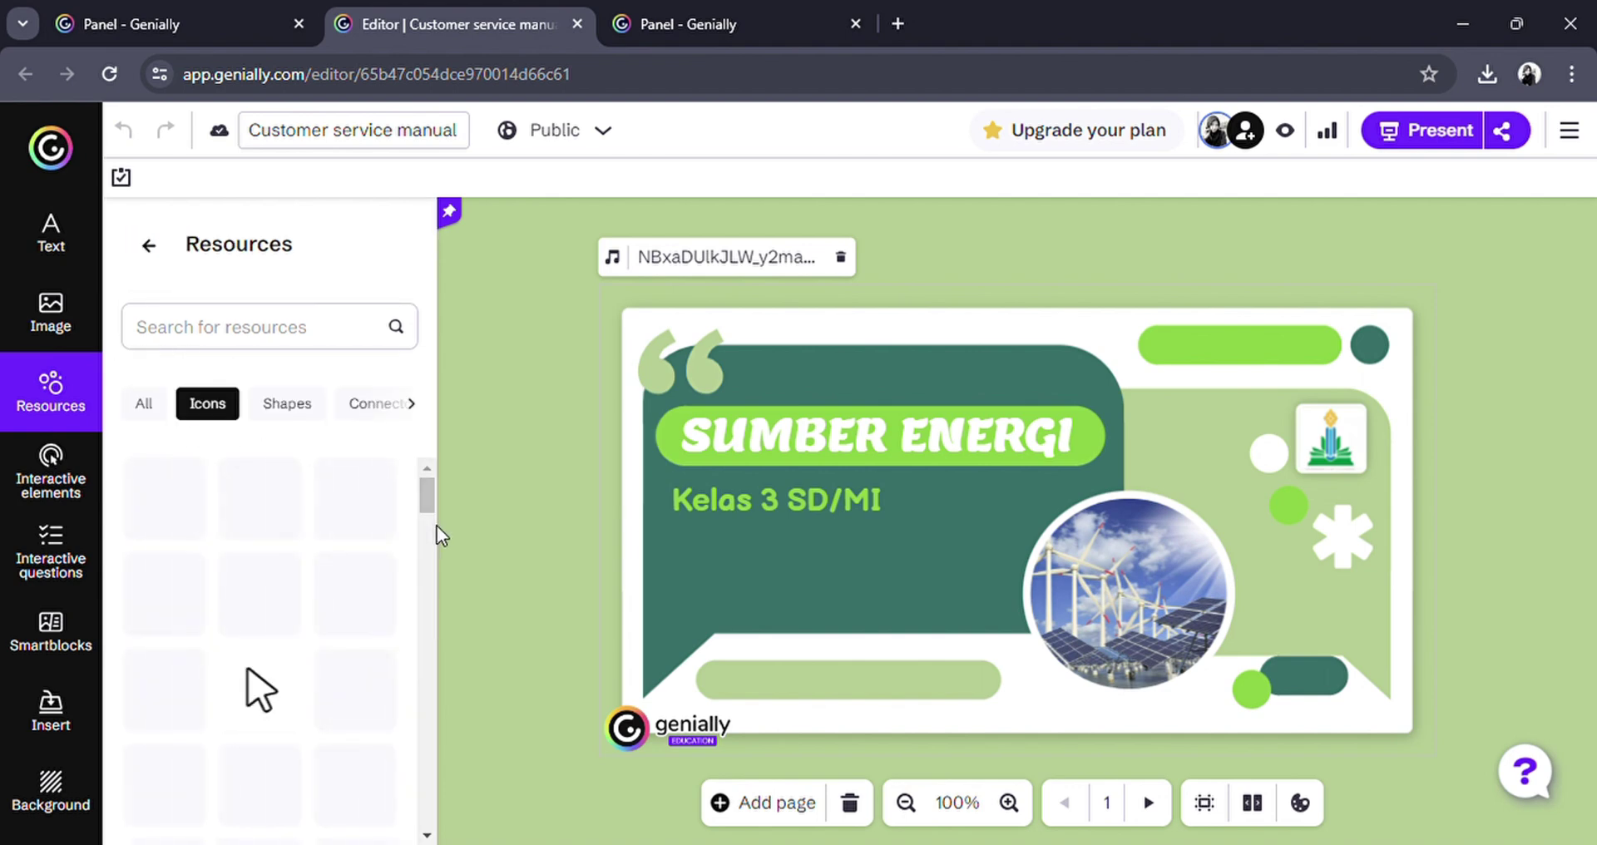
mouse_move(436, 496)
mouse_down()
mouse_move(447, 648)
mouse_move(426, 476)
mouse_up()
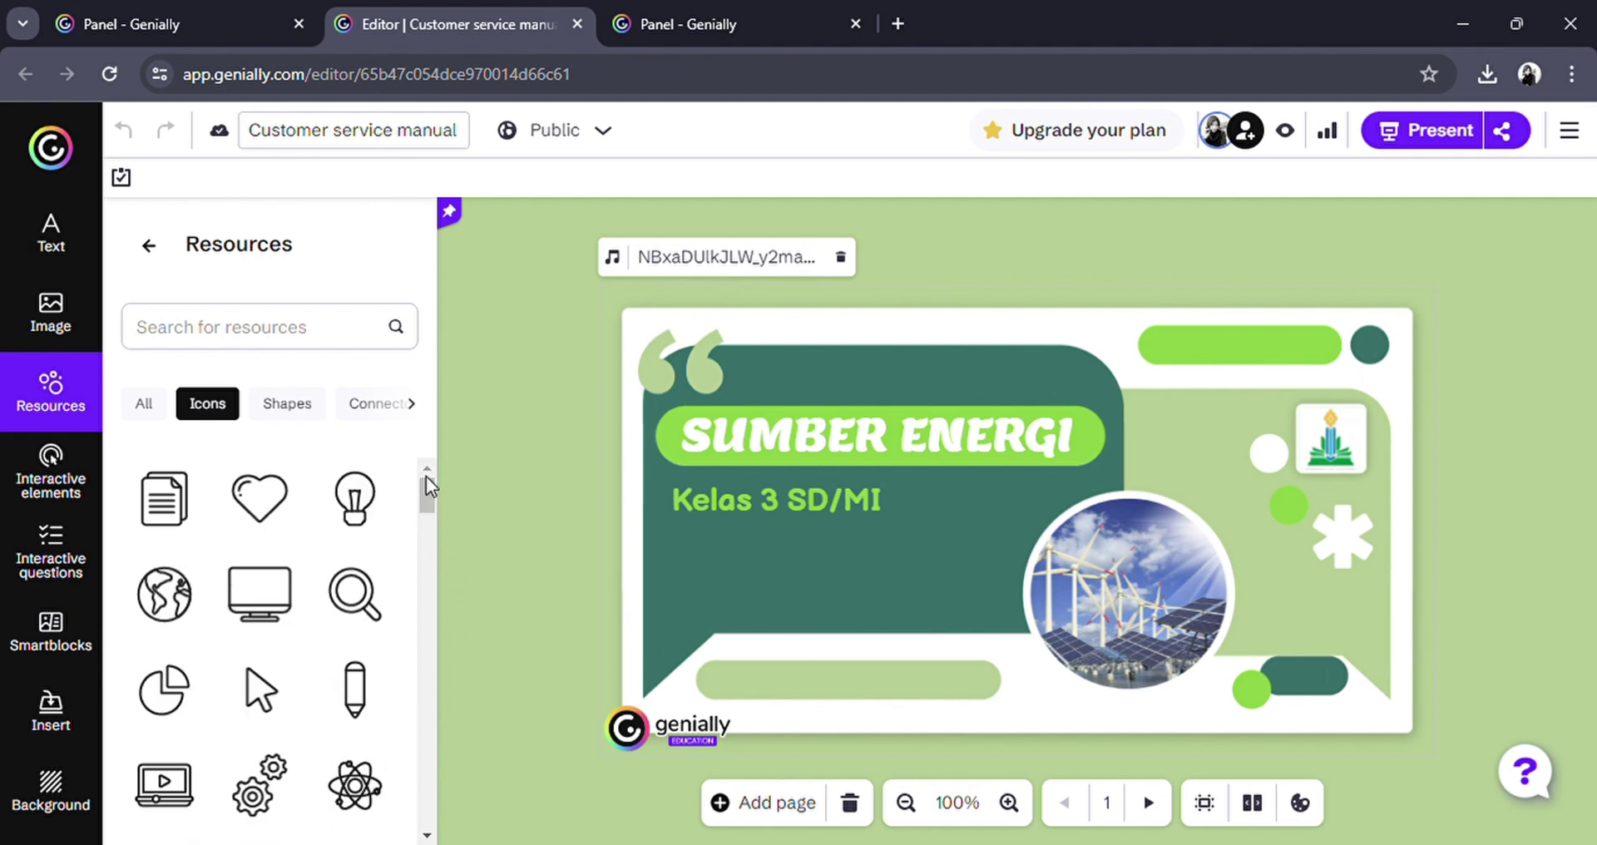
click(291, 416)
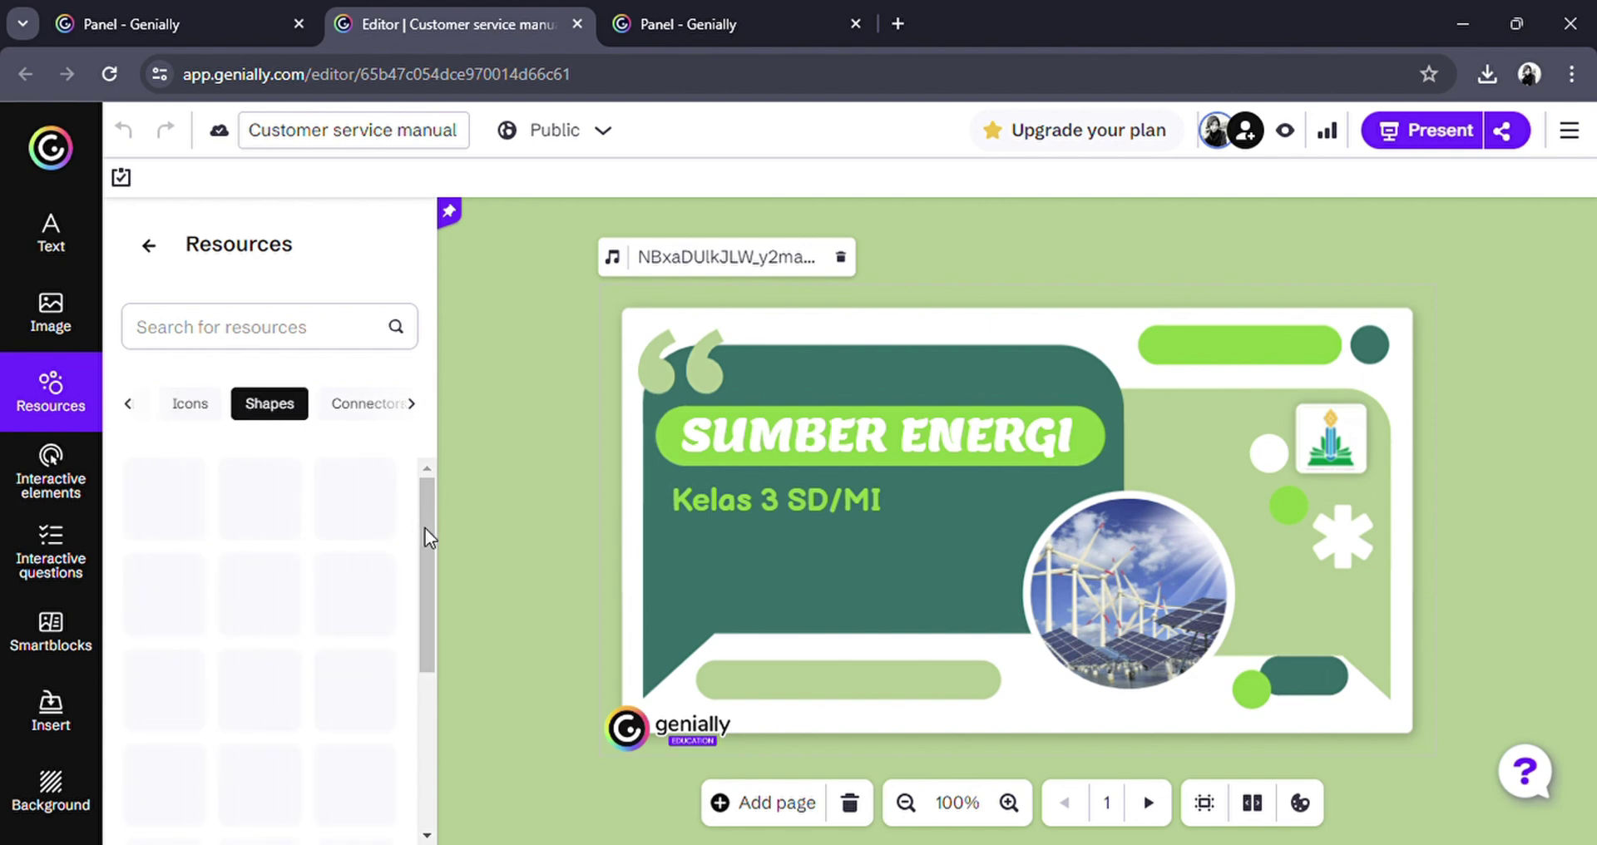
mouse_move(431, 494)
mouse_down()
mouse_move(433, 643)
mouse_move(427, 472)
mouse_up()
click(381, 415)
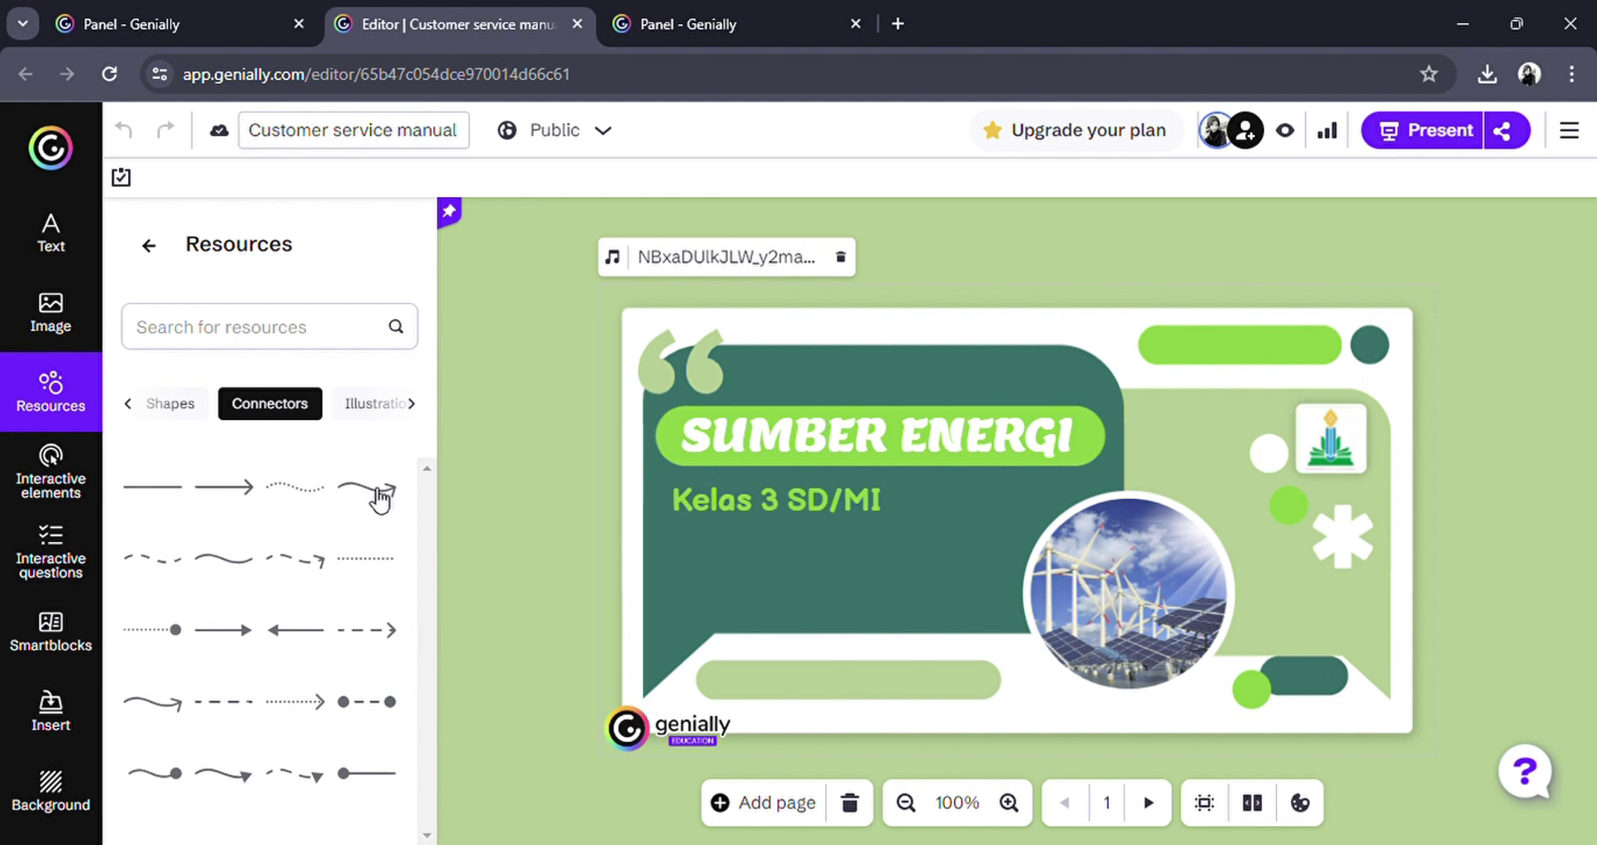
Browse the illustrations, silhouettes, interactive graphs and tables in the resources library.
click(379, 407)
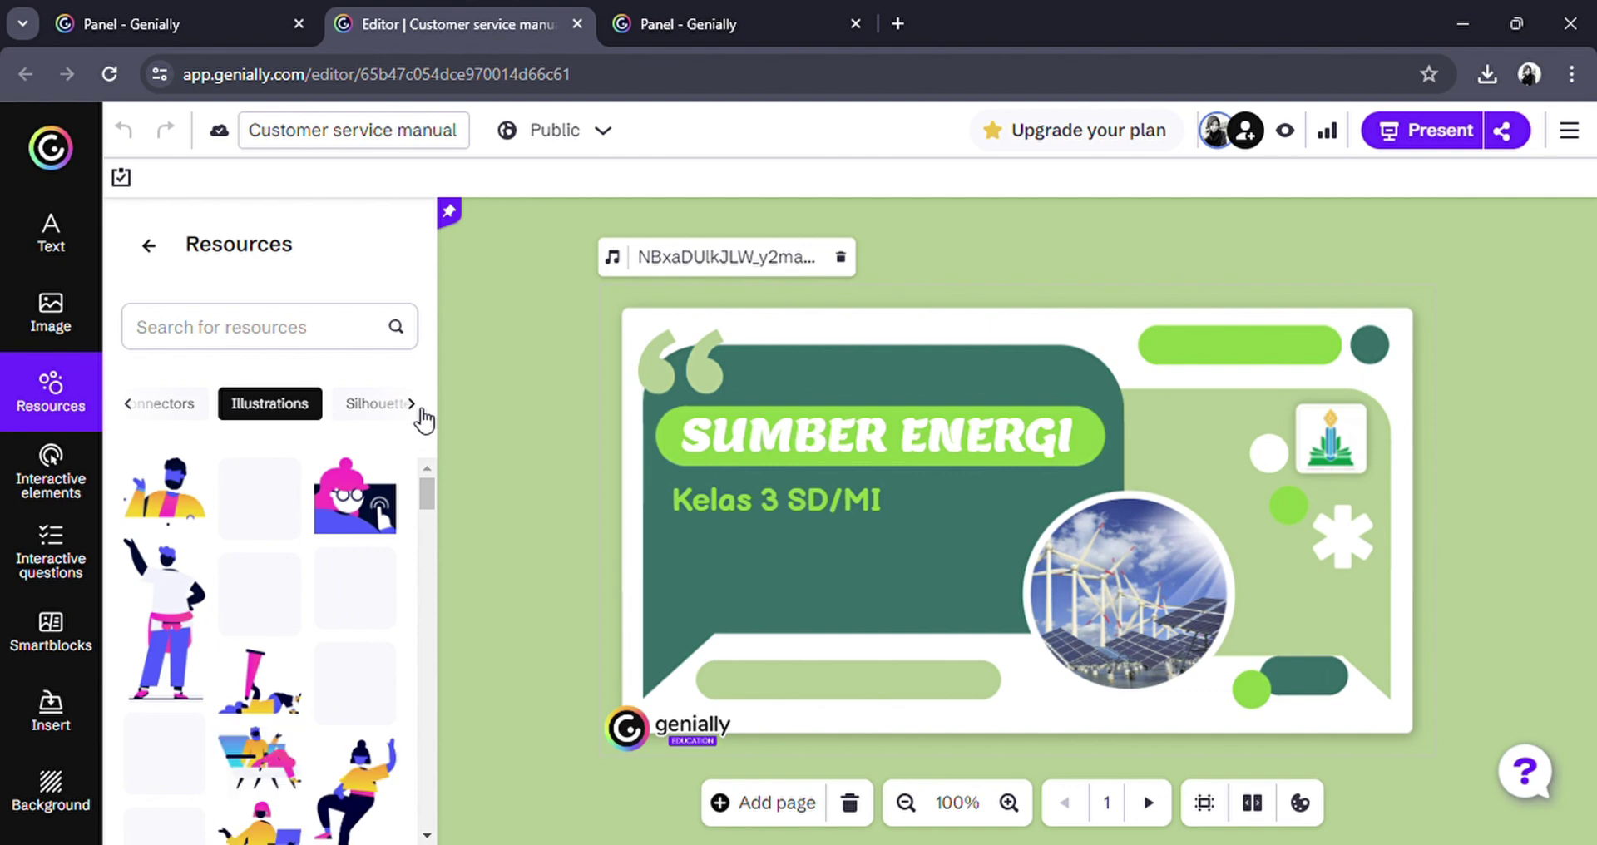
click(366, 407)
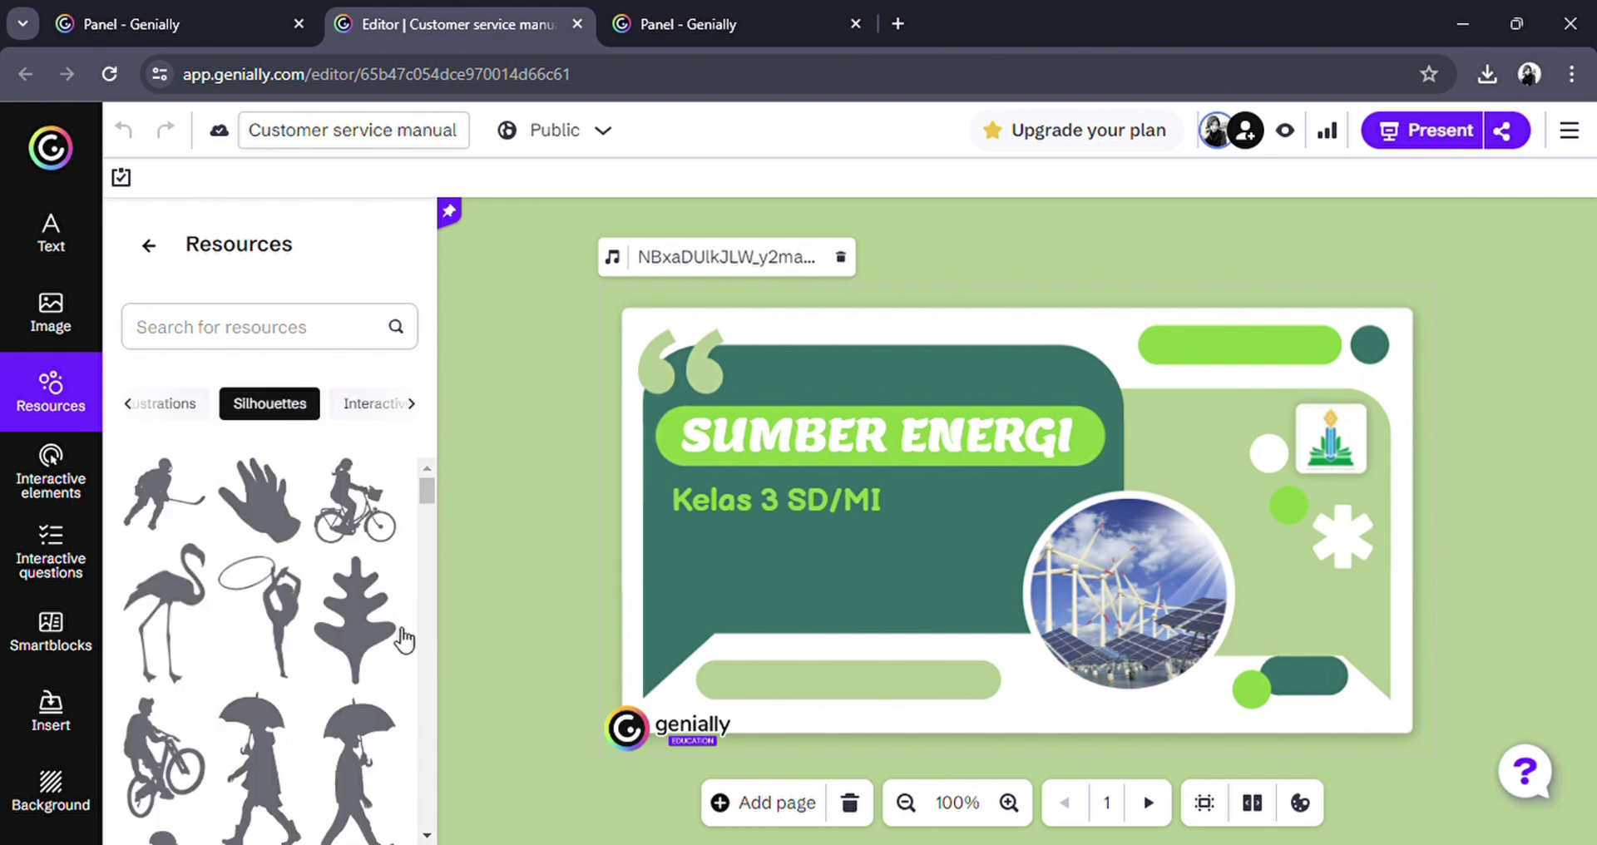
click(354, 407)
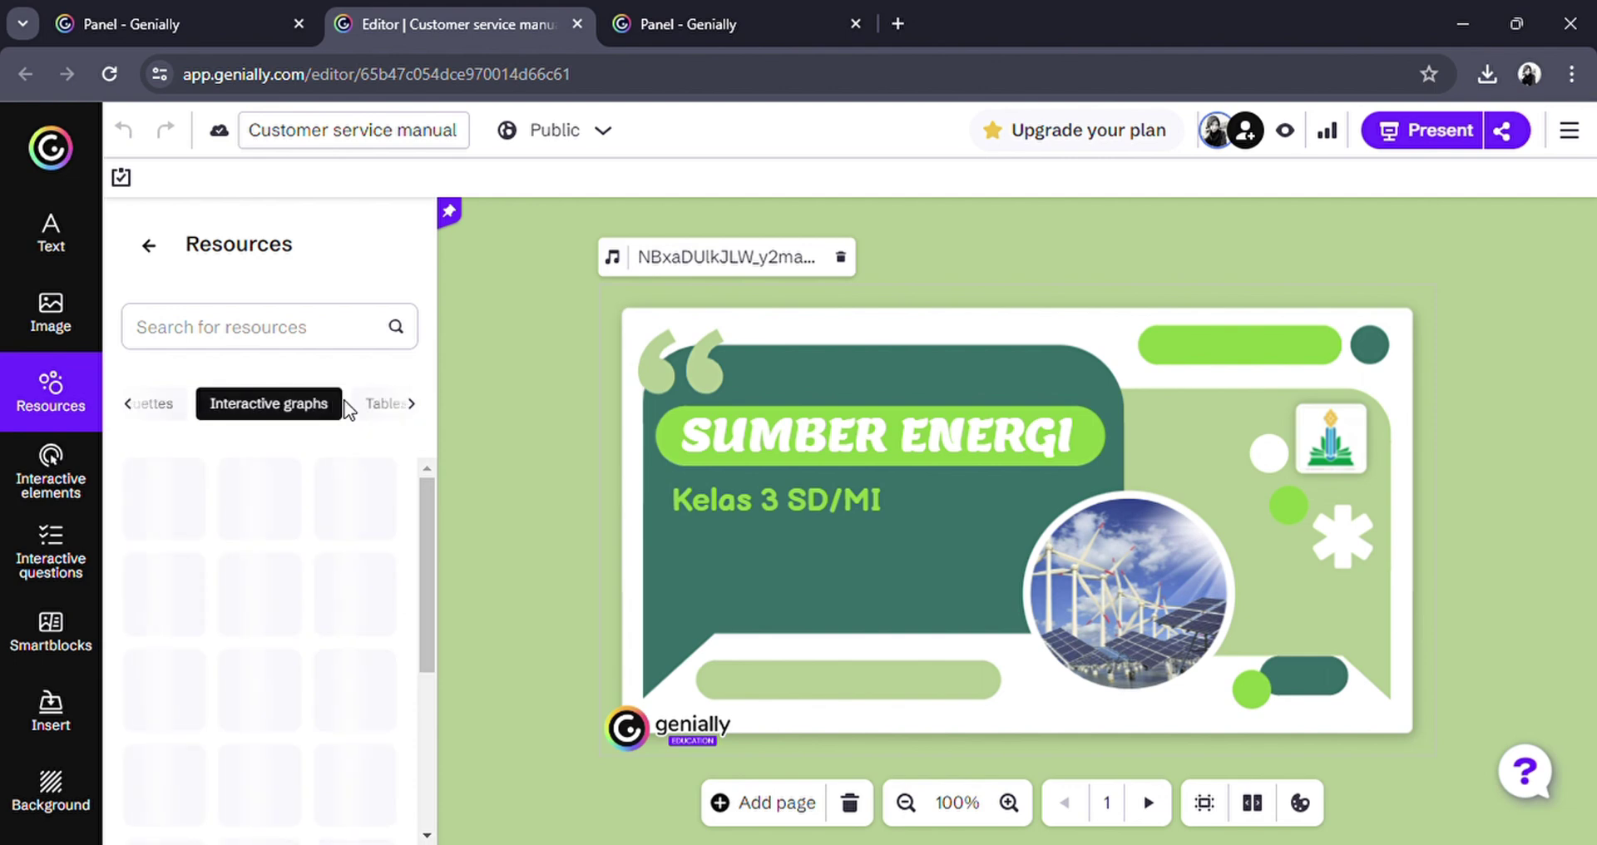
click(284, 335)
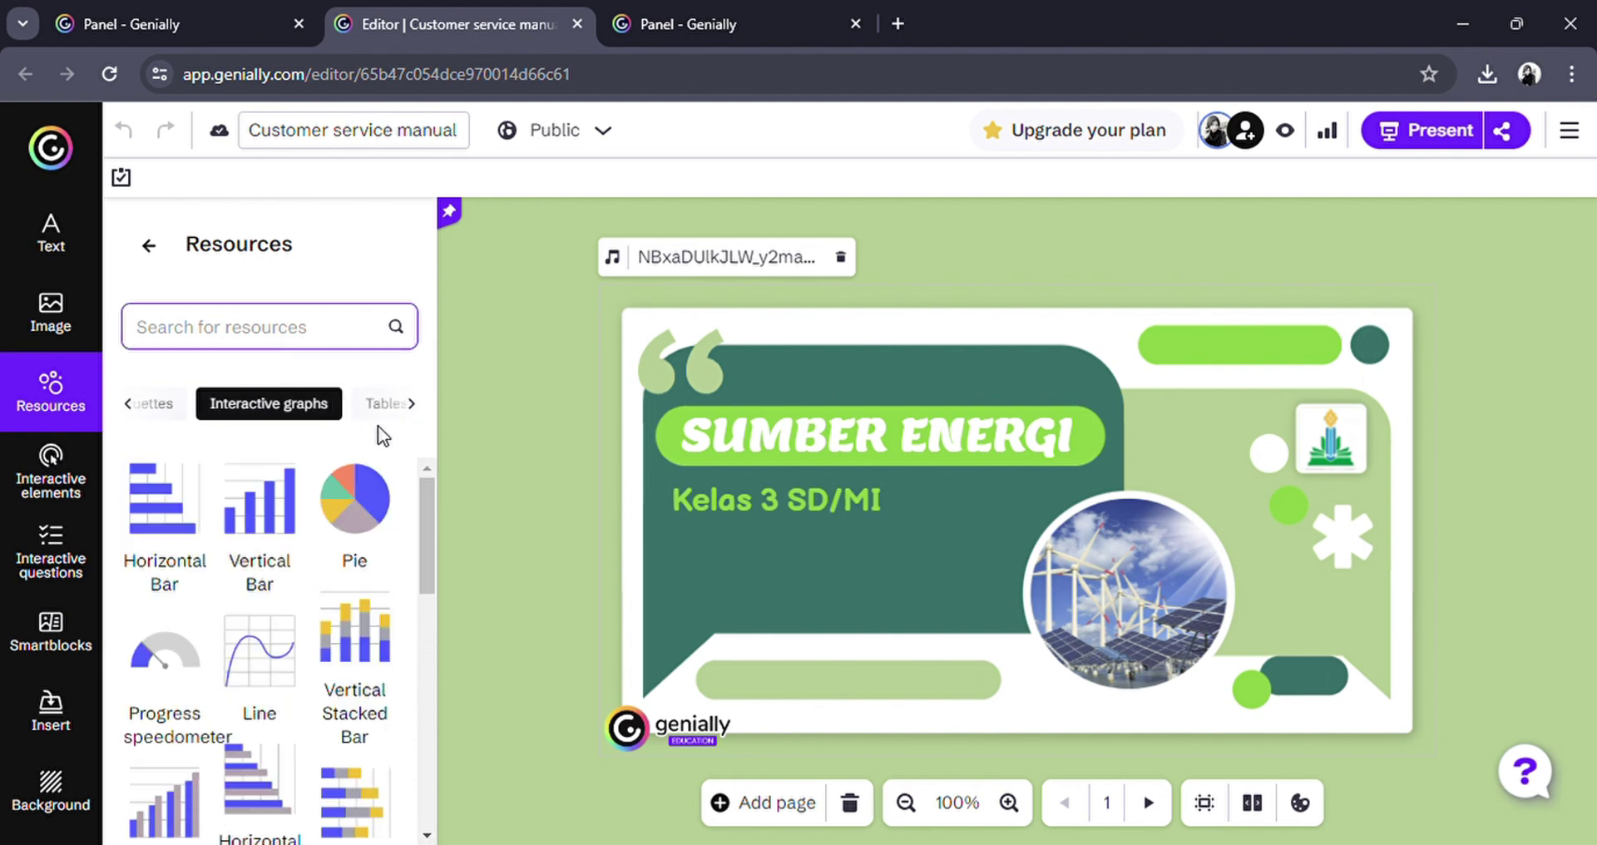
drag(427, 527, 437, 472)
click(396, 405)
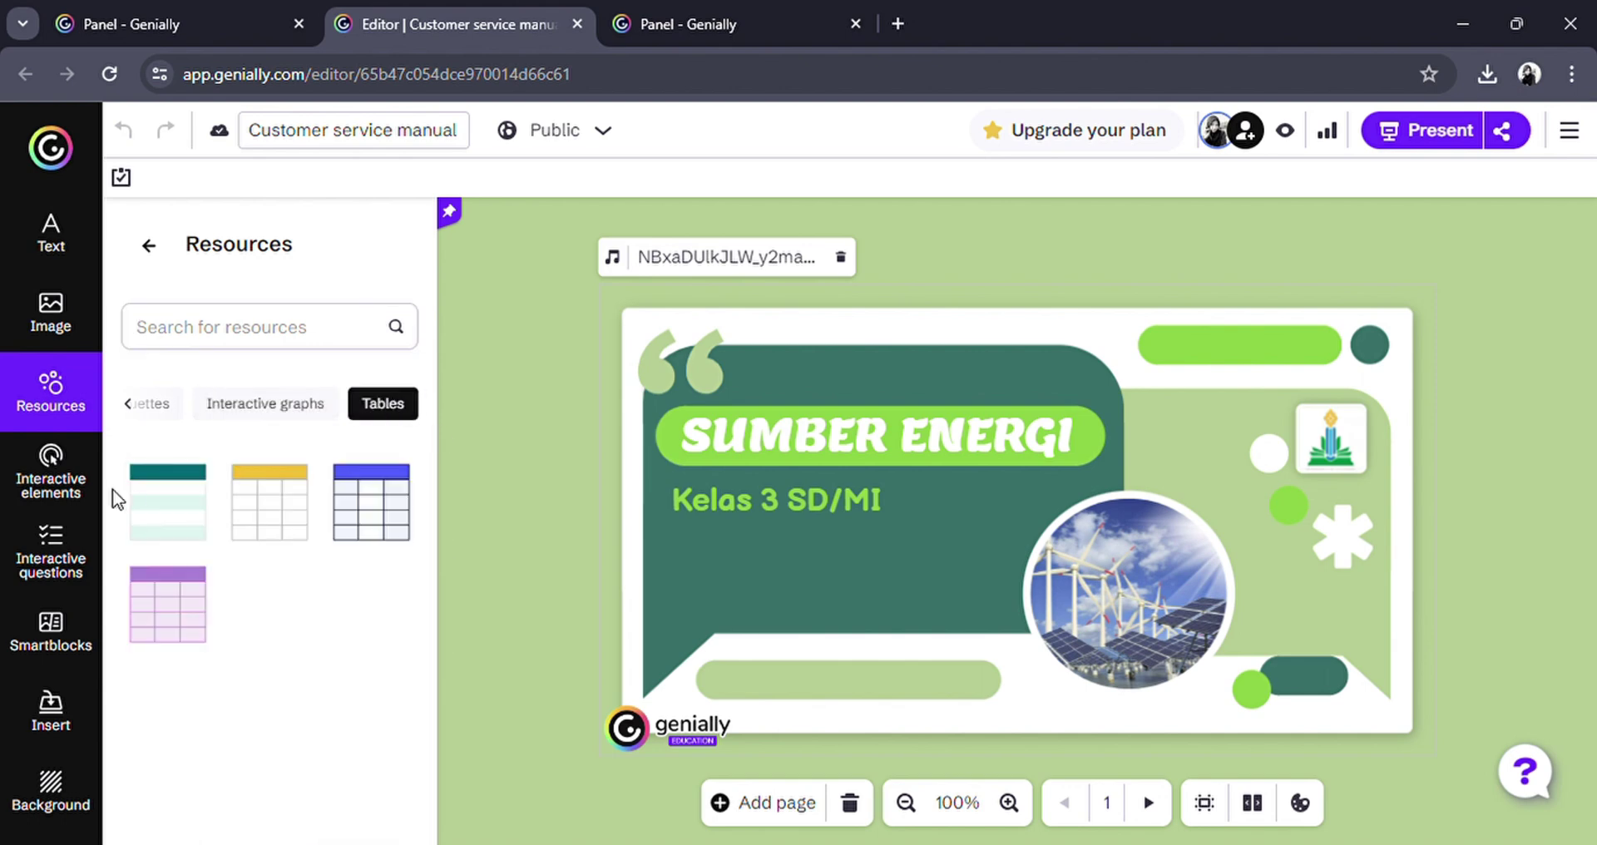
Show the interactive elements library and go to page 8, "Sumber Energi Matahari".
click(43, 482)
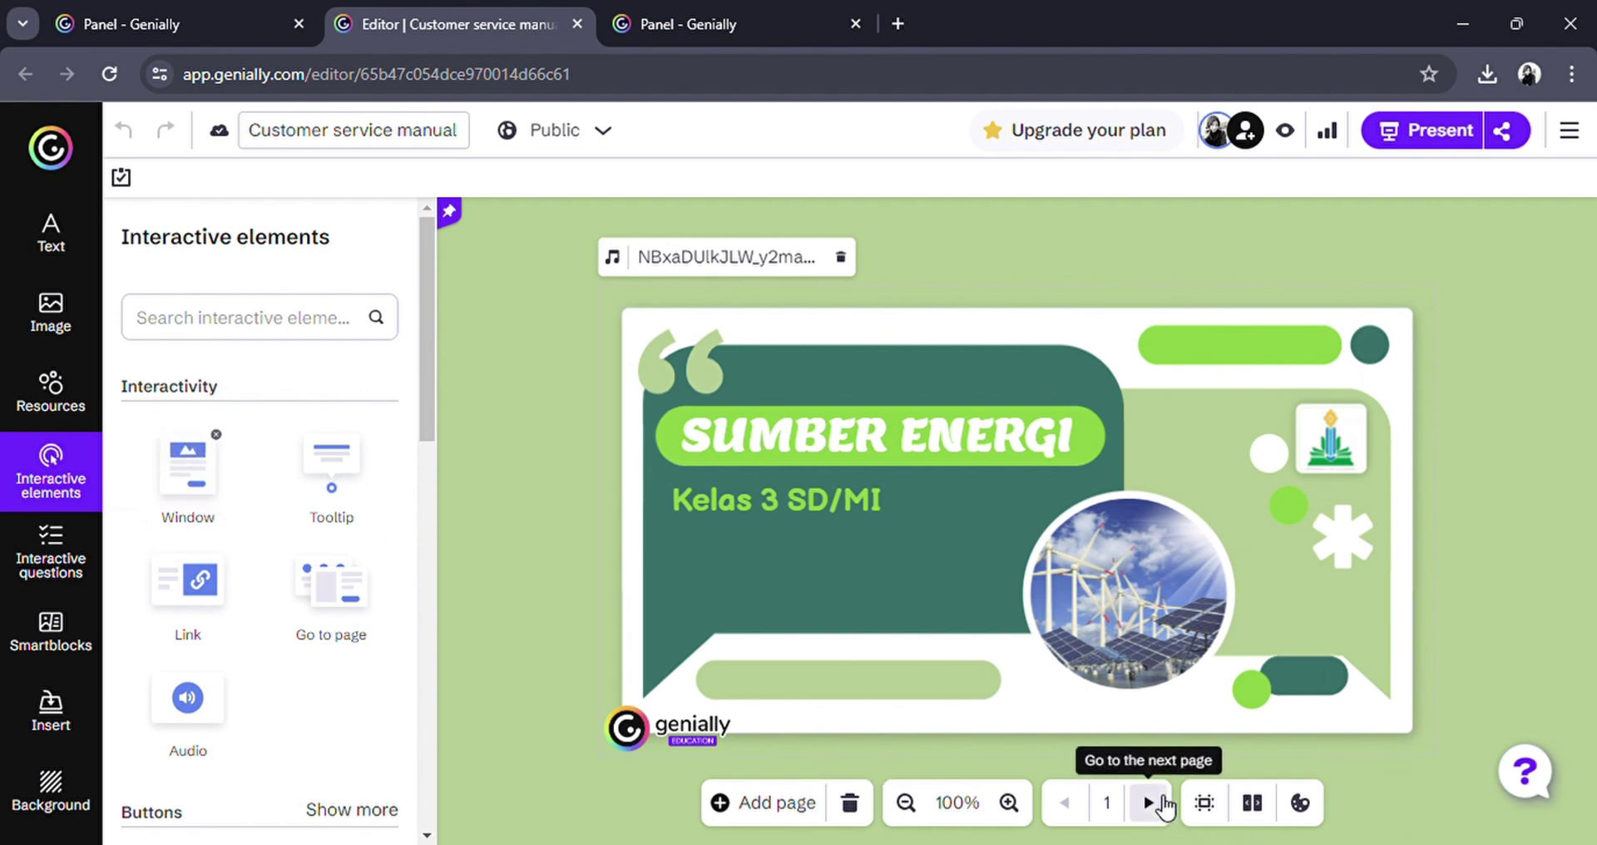
click(1152, 803)
click(1153, 803)
click(1153, 803)
click(1152, 803)
click(1152, 803)
click(1152, 802)
click(1152, 803)
click(1152, 802)
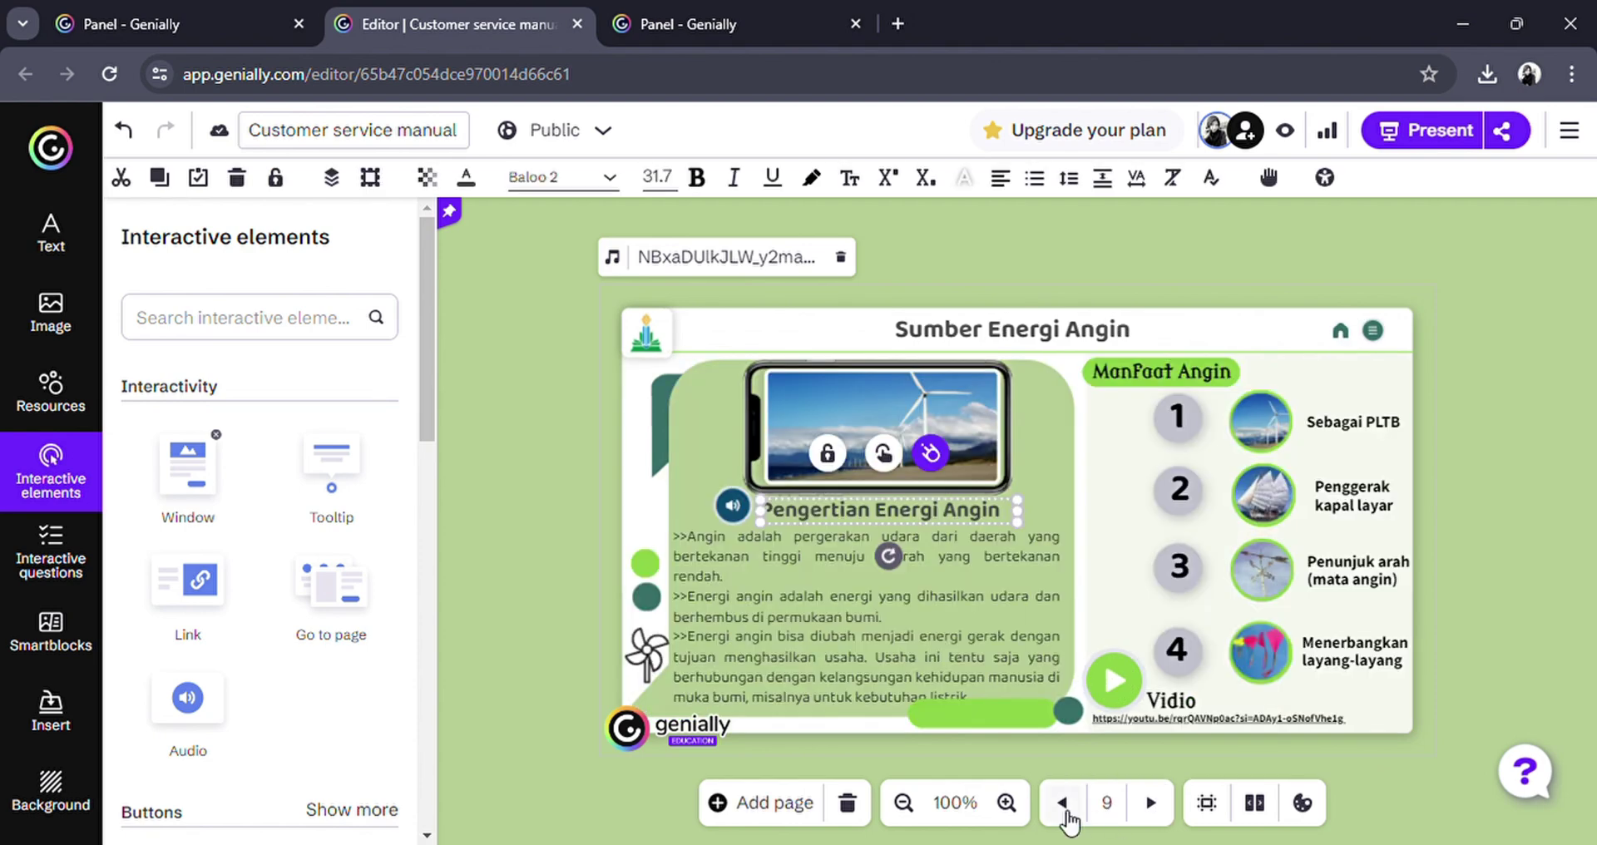
click(1064, 806)
View the window interactivity attached to the "Pengertian Energi Matahari" shape, then close it without editing.
click(1123, 490)
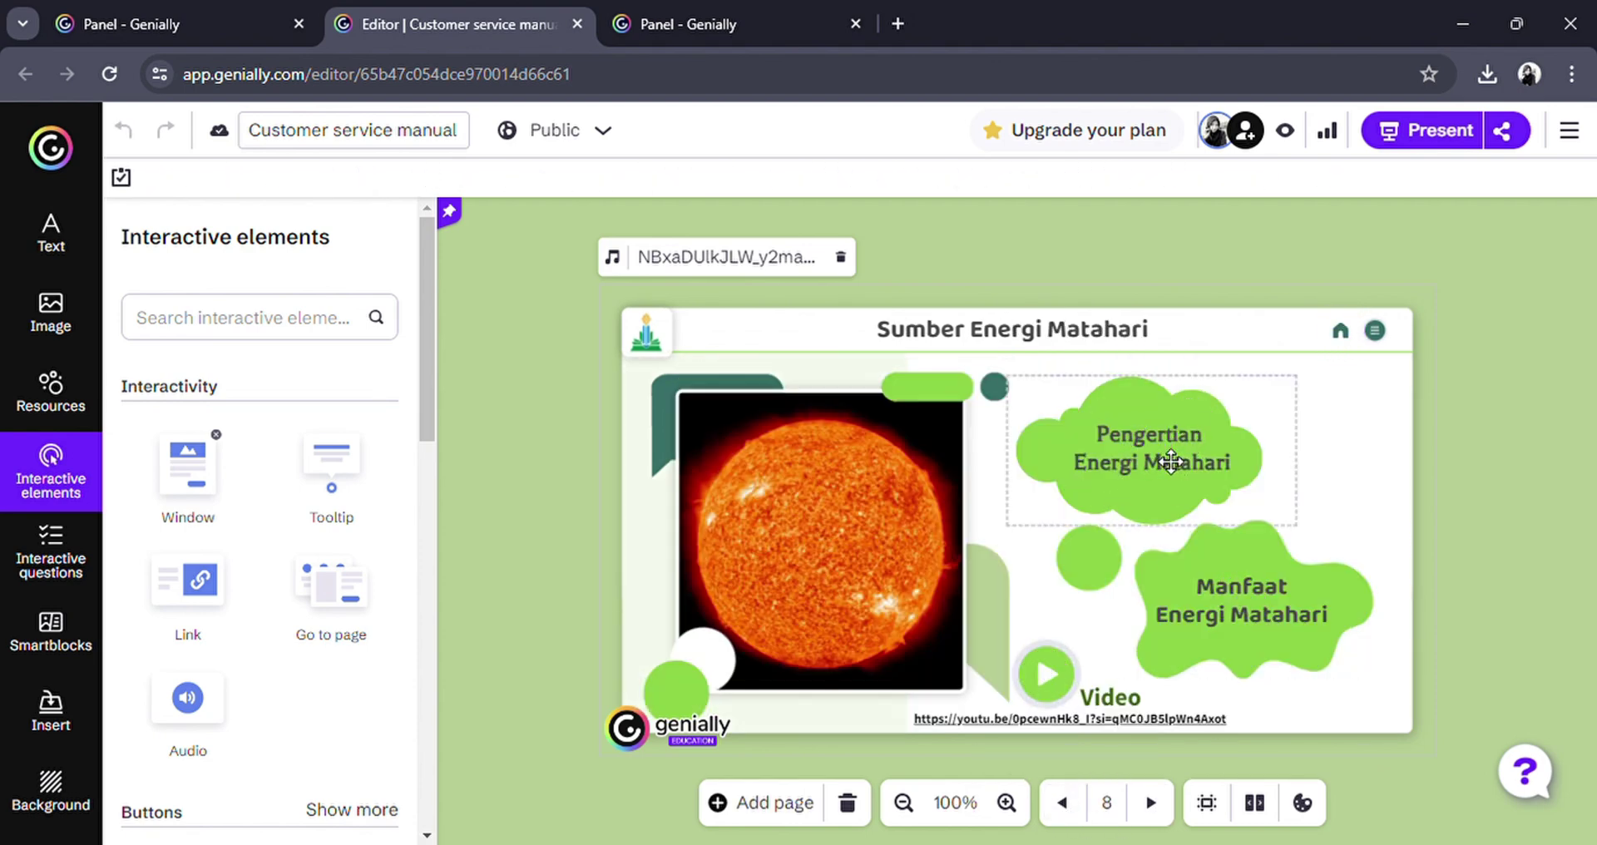
click(1171, 462)
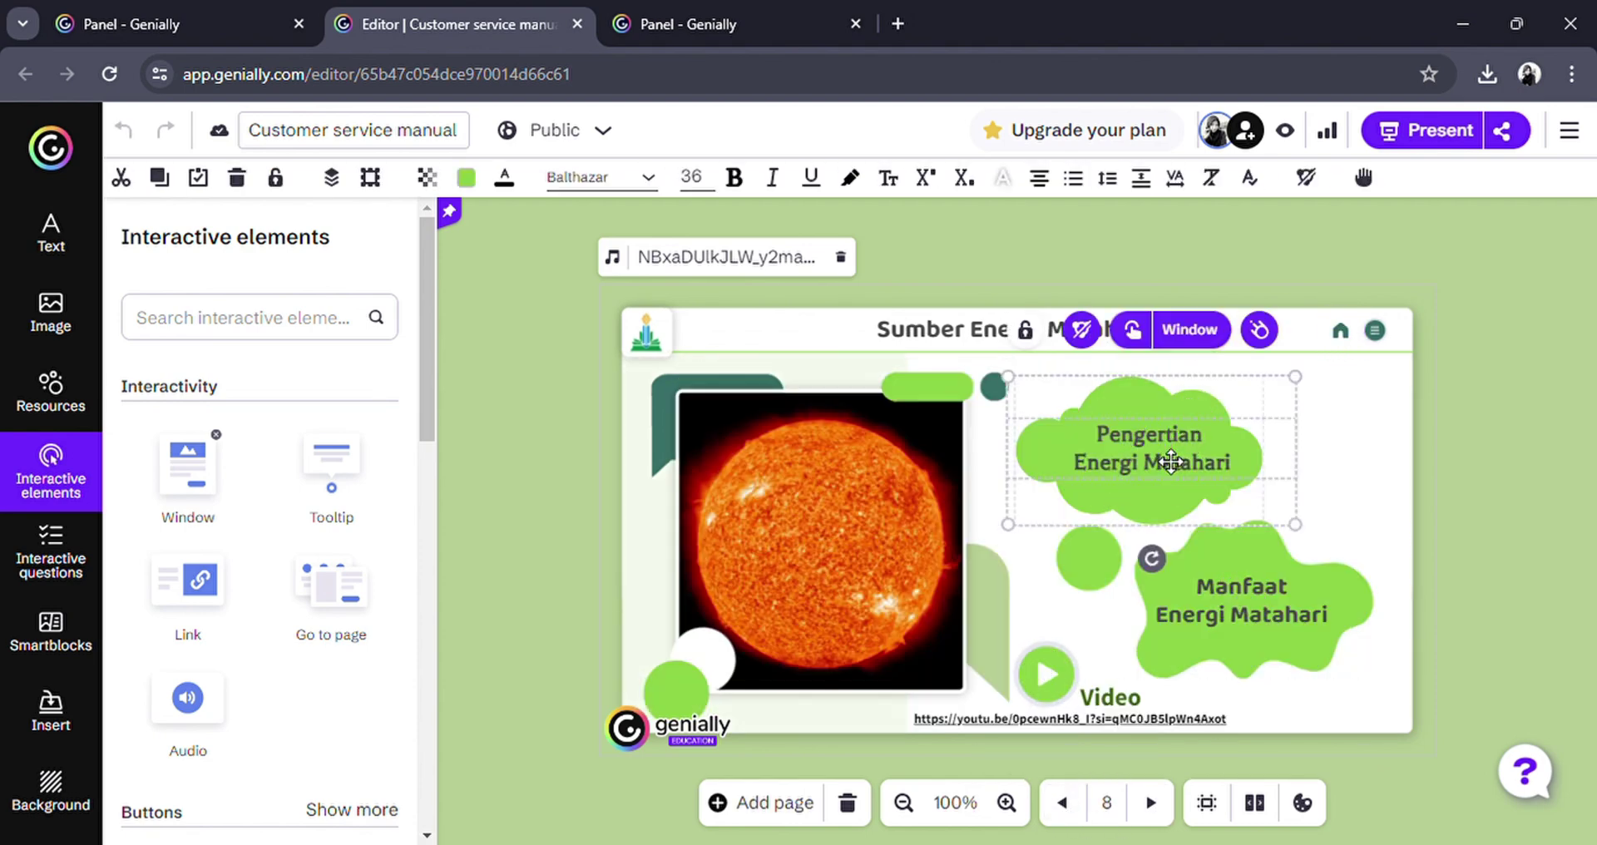
click(1190, 331)
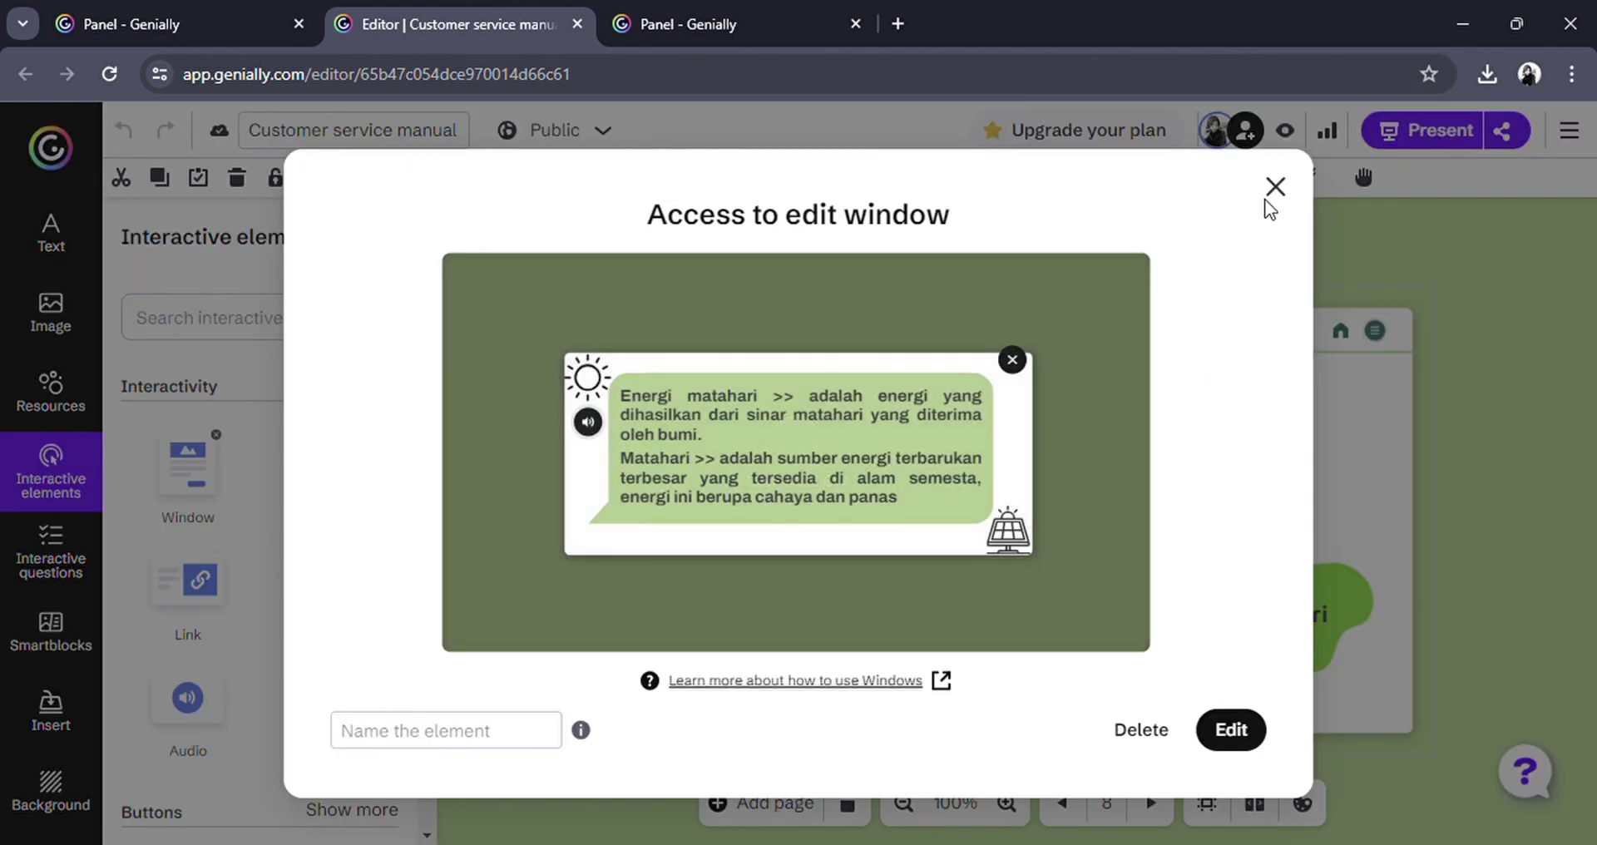
click(1275, 187)
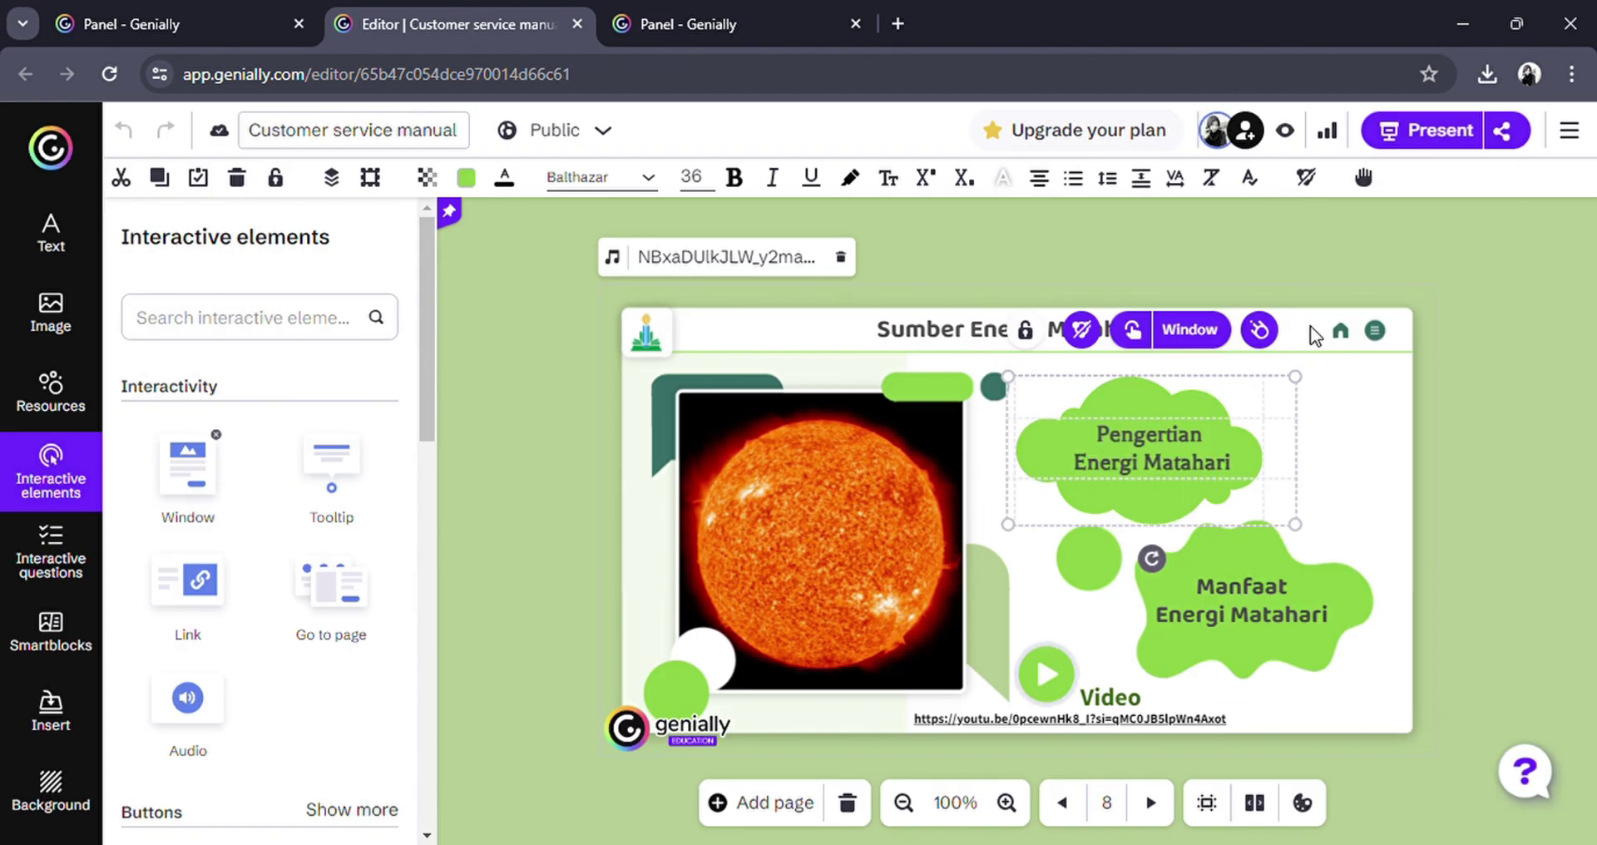
View the window interactivity attached to the "Manfaat Energi Matahari" shape, then close it without editing.
click(1269, 611)
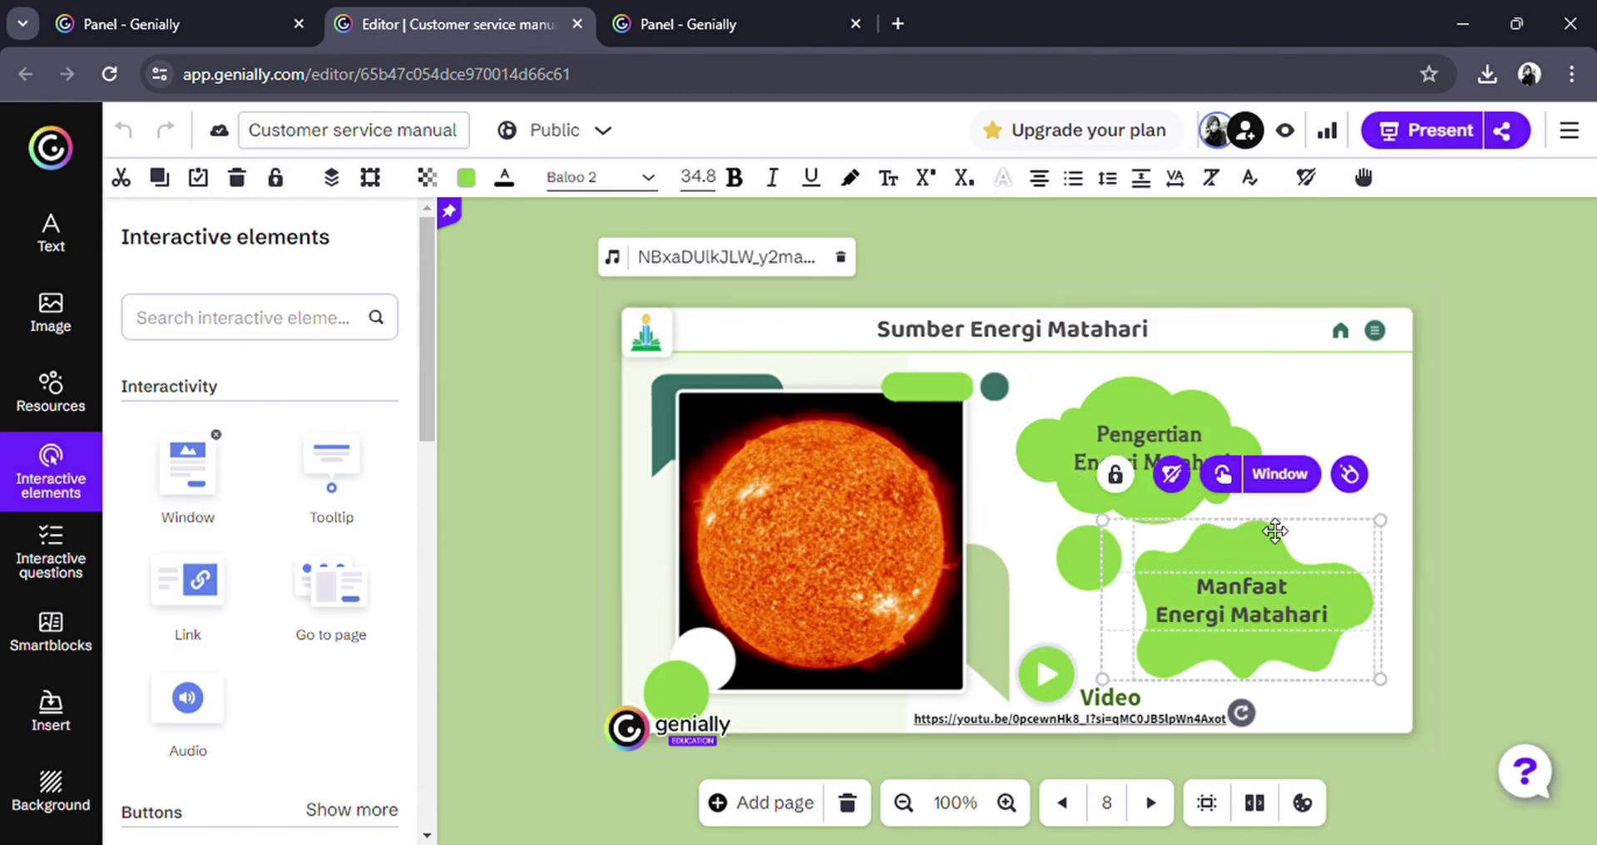
click(1271, 476)
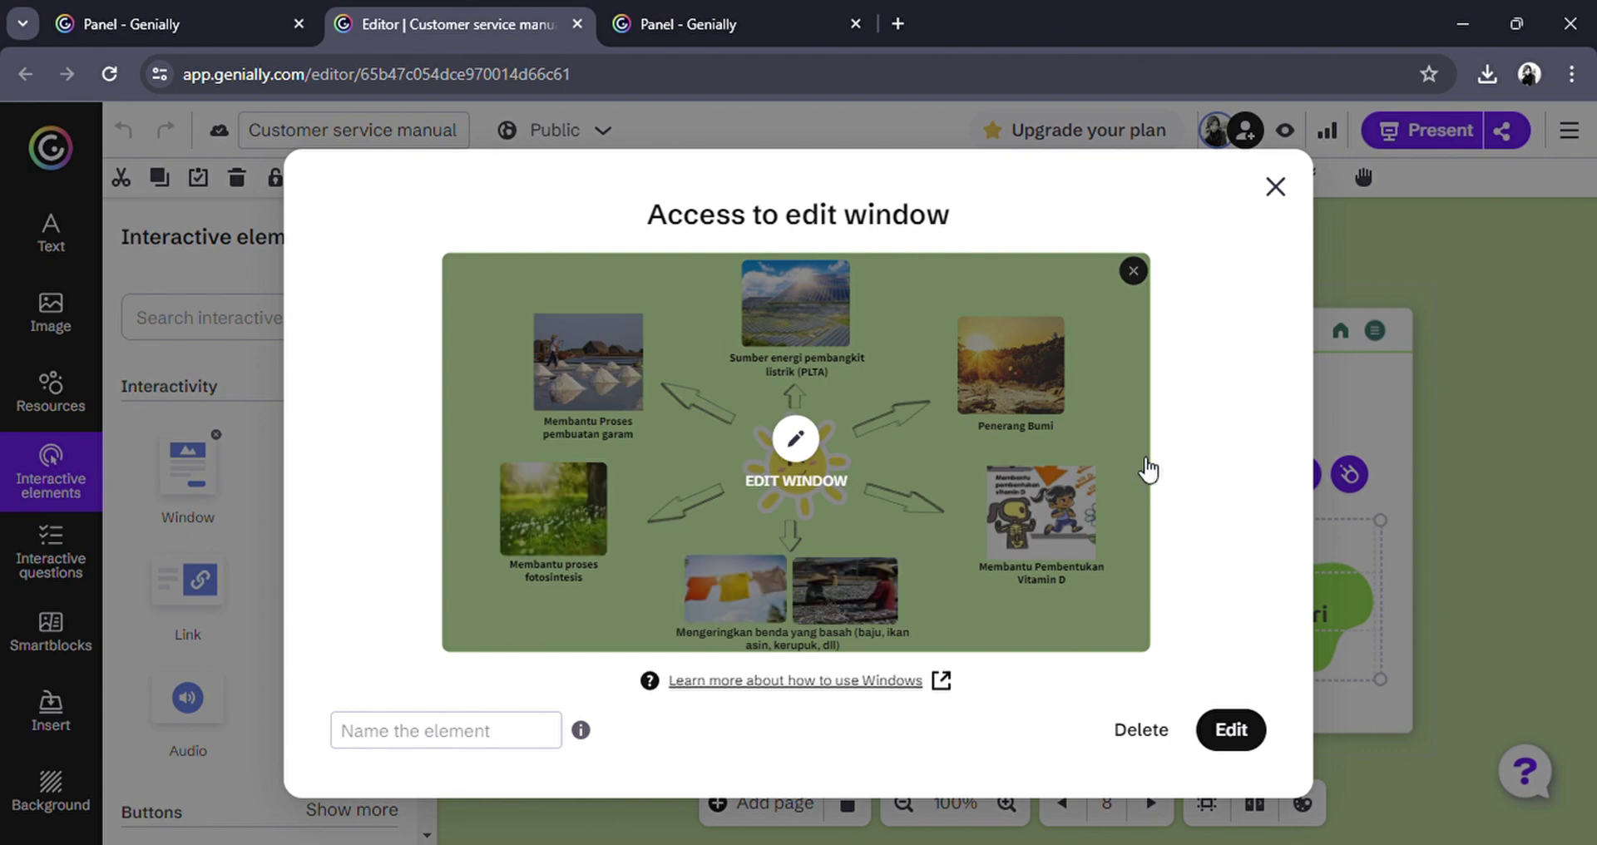
click(1275, 187)
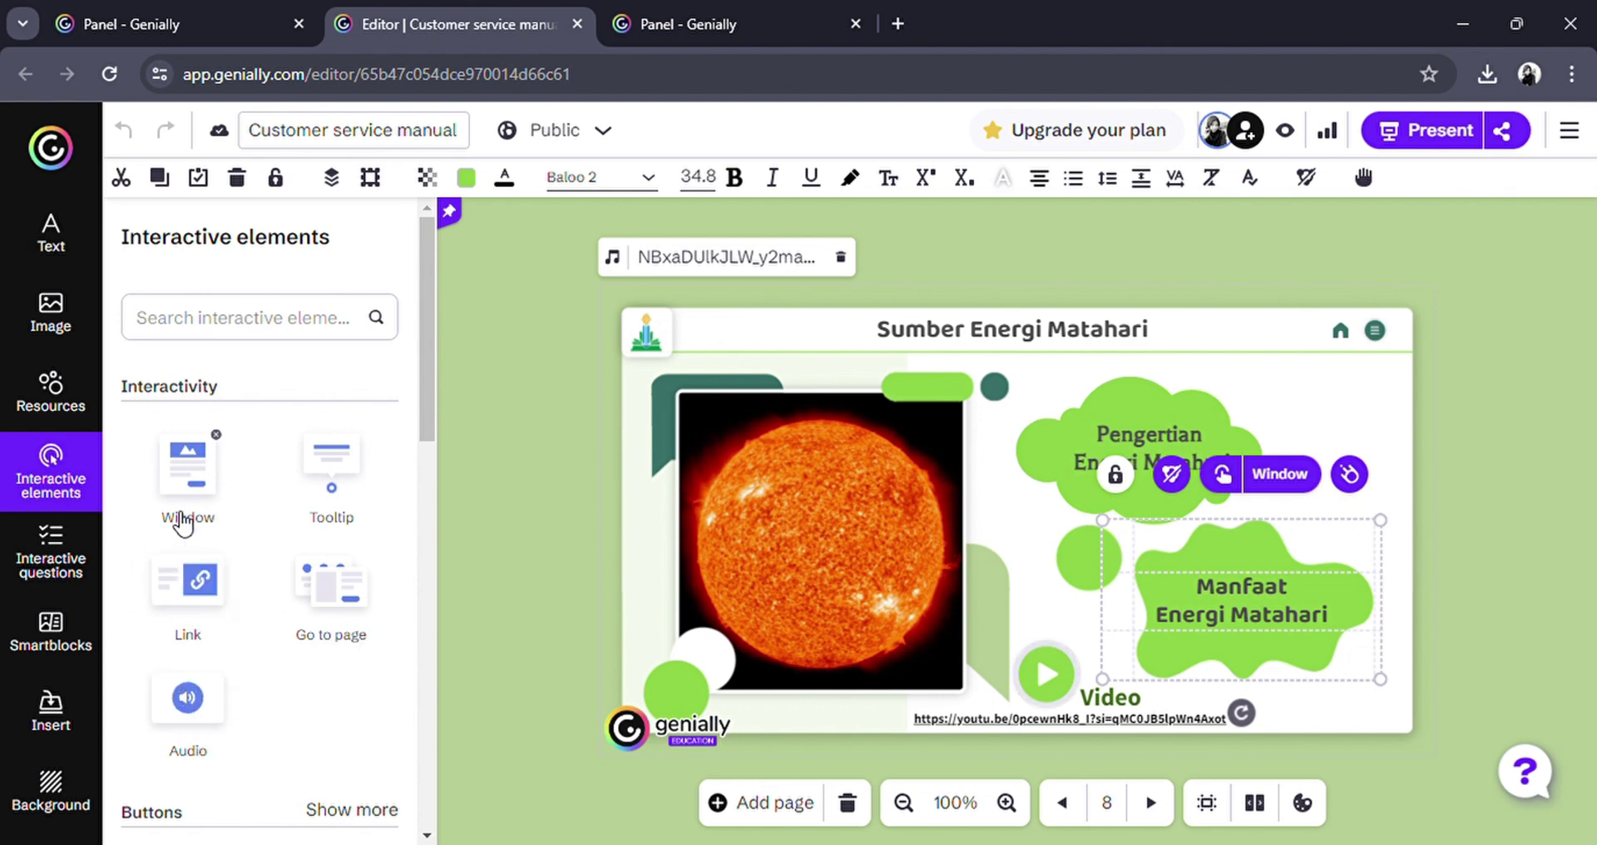
View the link interactivity settings for the "Manfaat Energi Matahari" shape, then close them without adding a link.
click(196, 582)
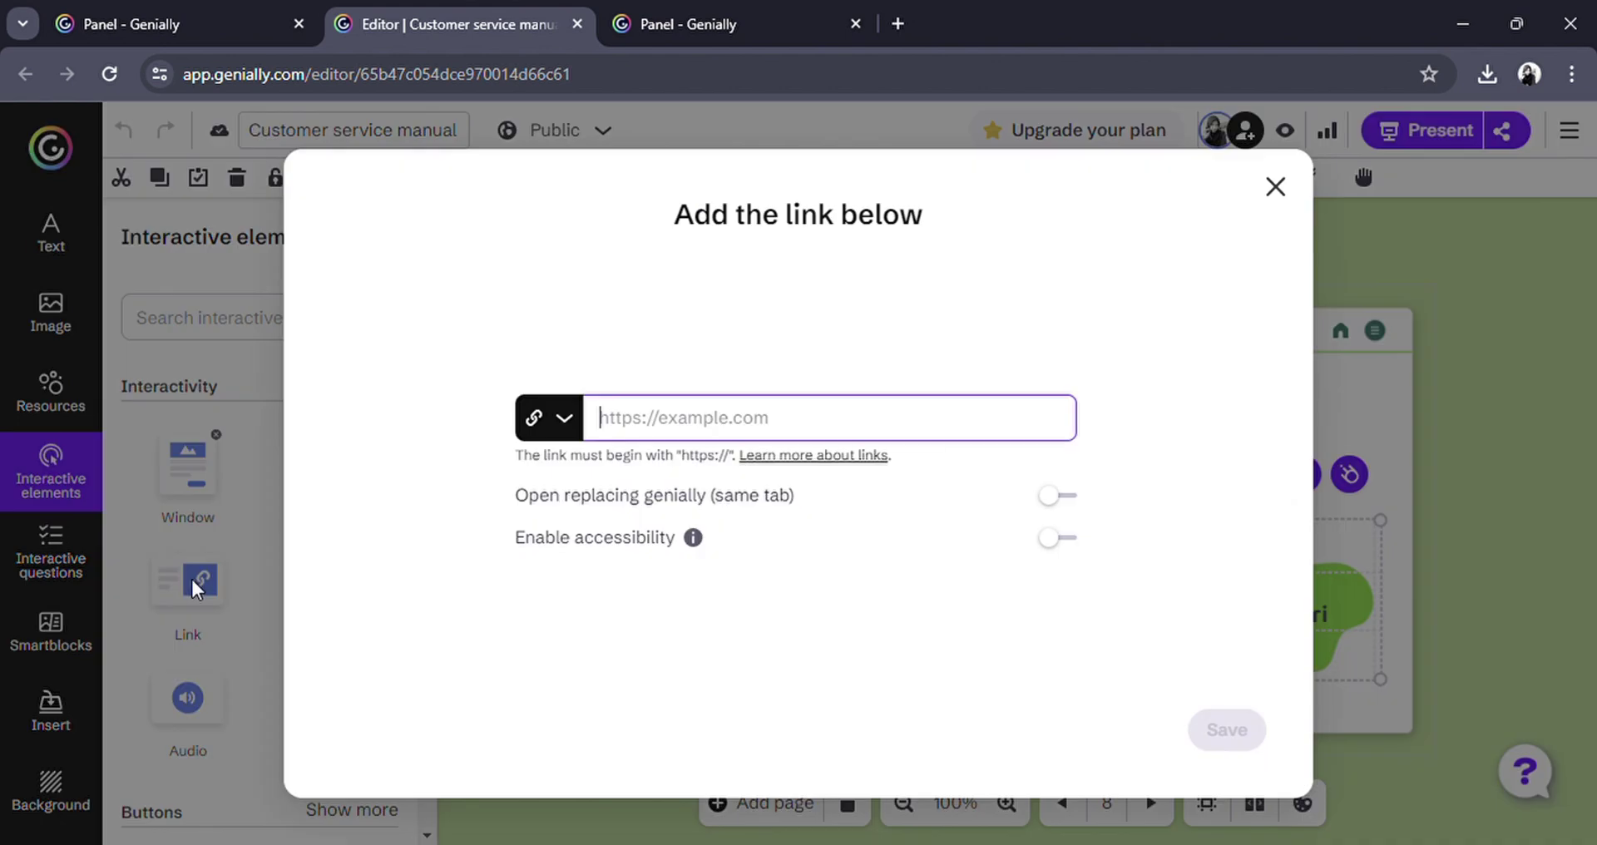
click(691, 430)
click(1265, 197)
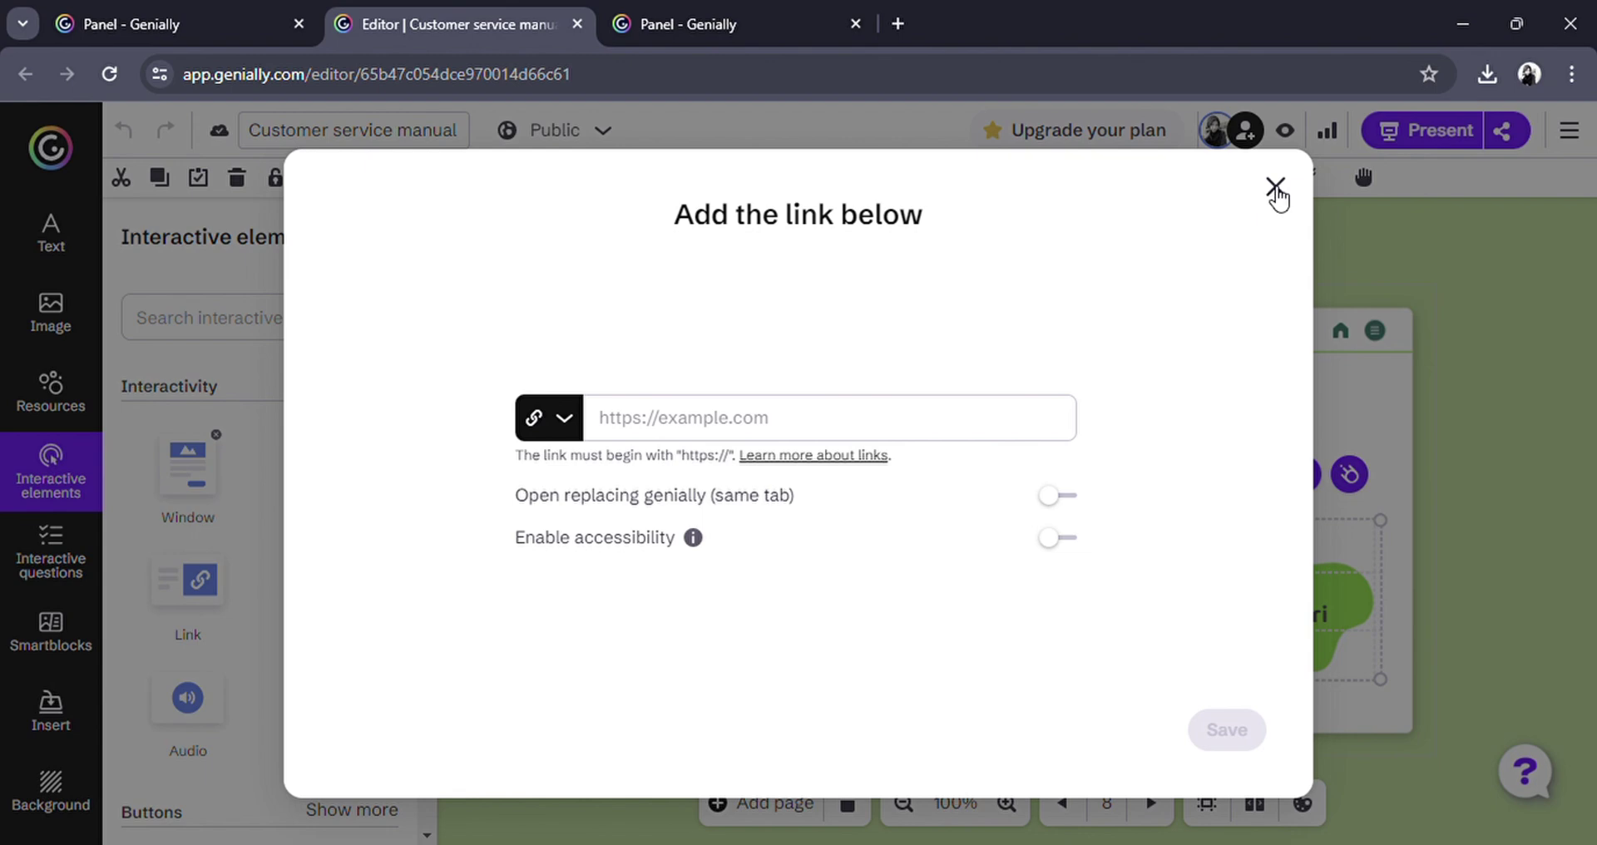
click(1275, 188)
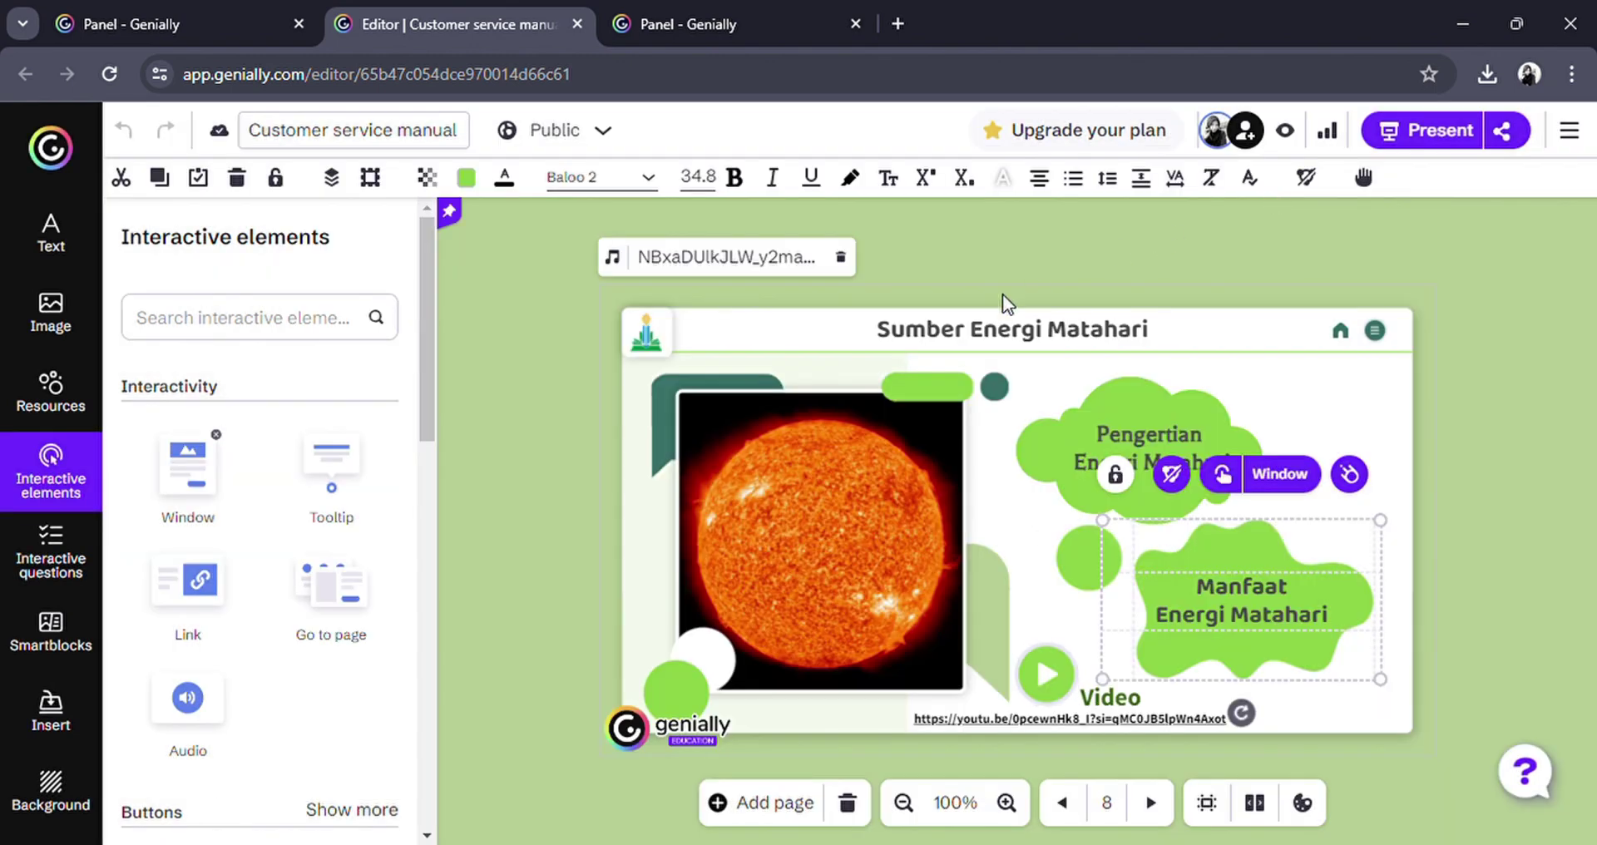
Insert a multiple choice interactive question on page 8 to show its editing options, then delete it.
click(57, 538)
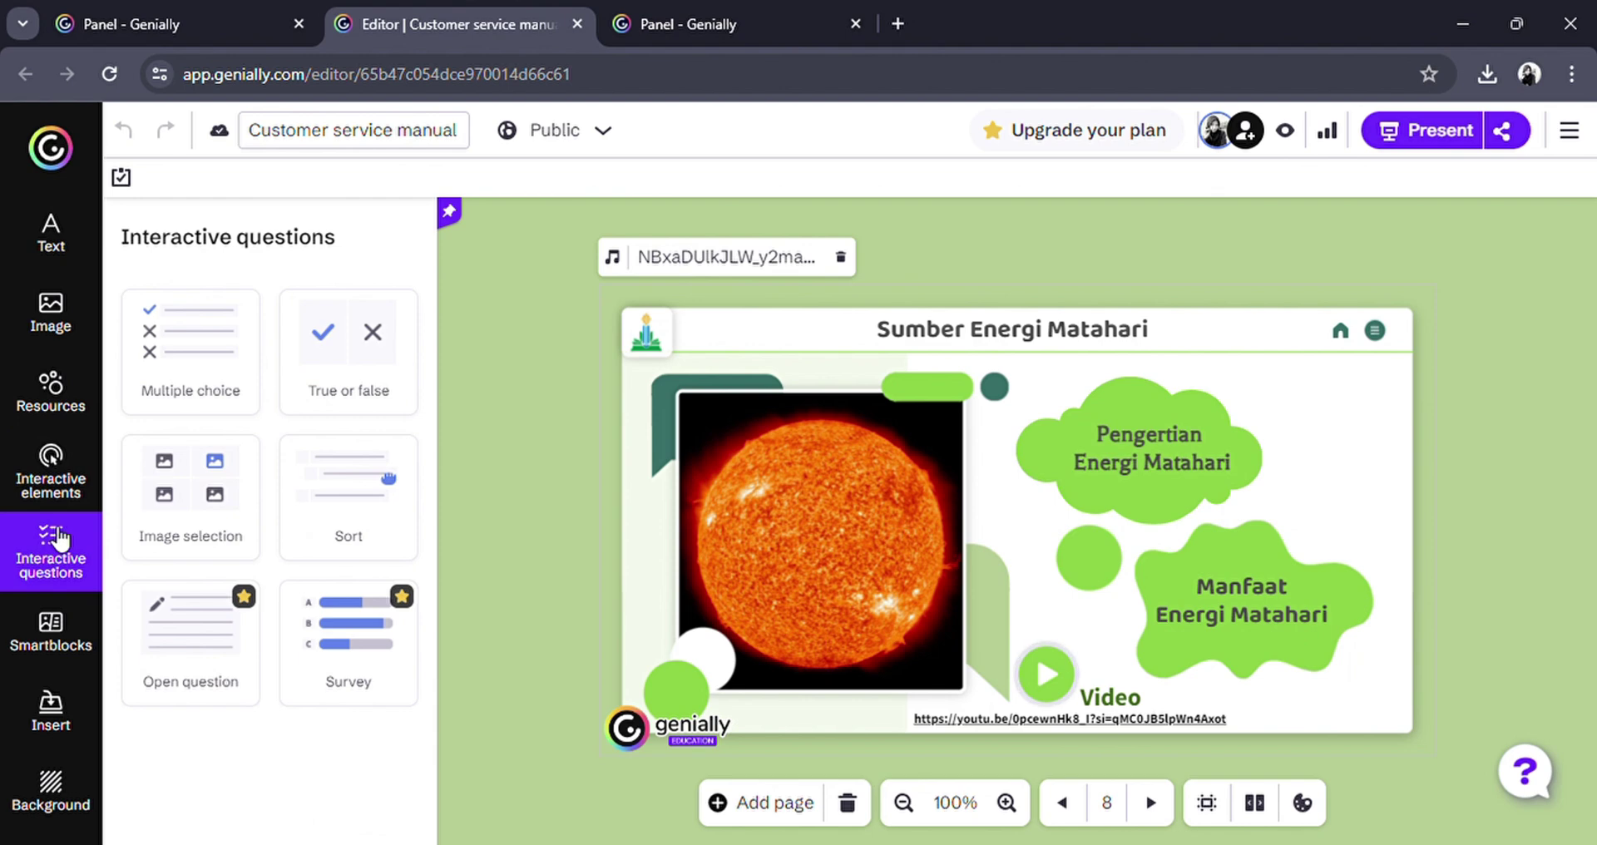
click(196, 358)
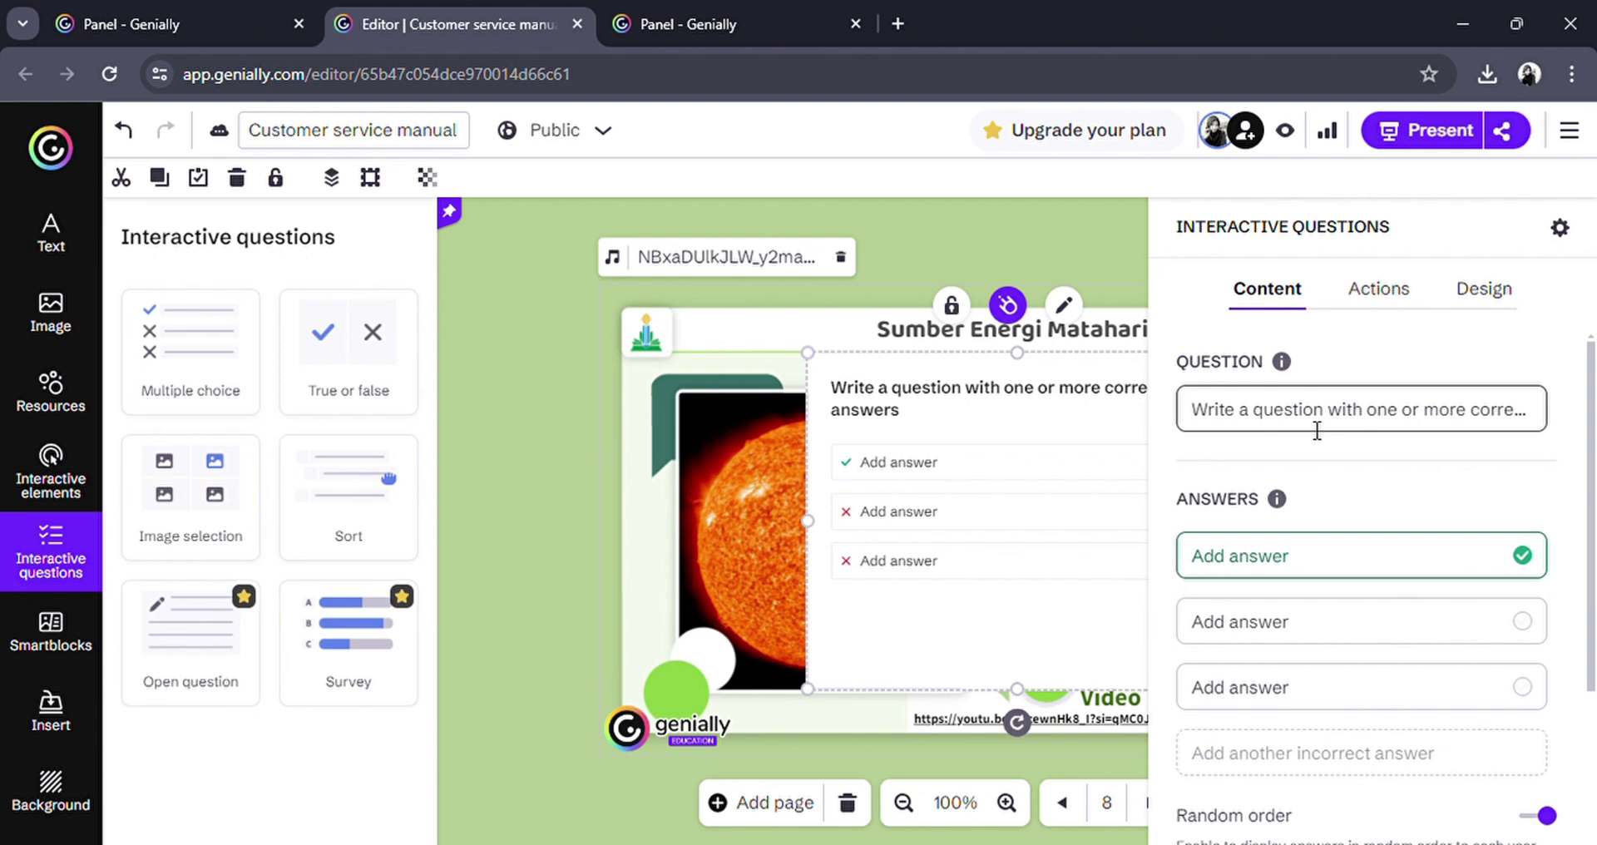
click(1121, 251)
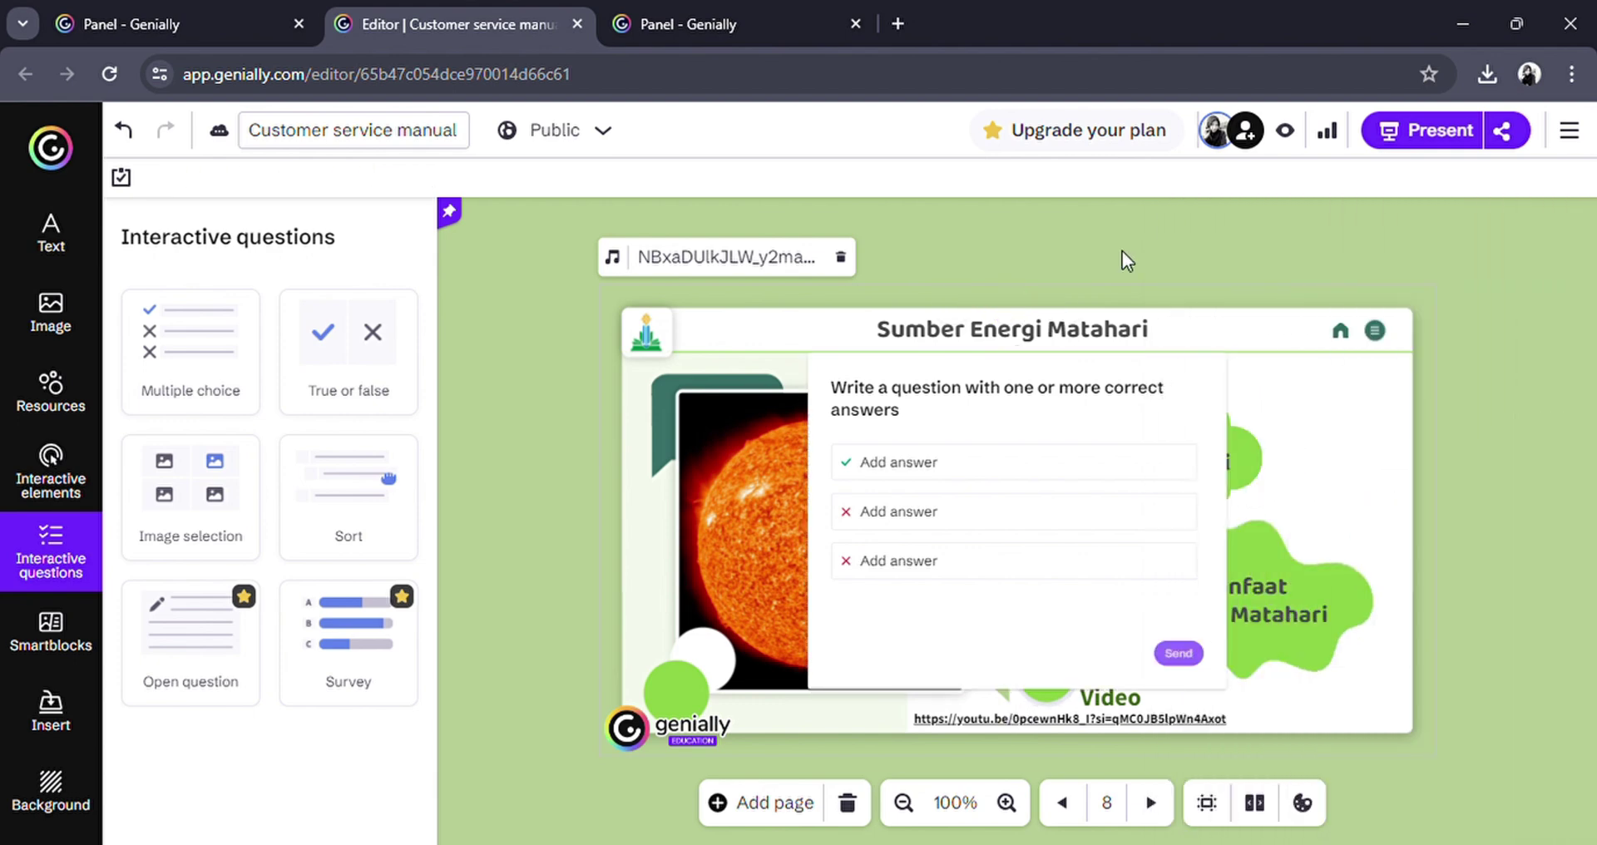
click(976, 565)
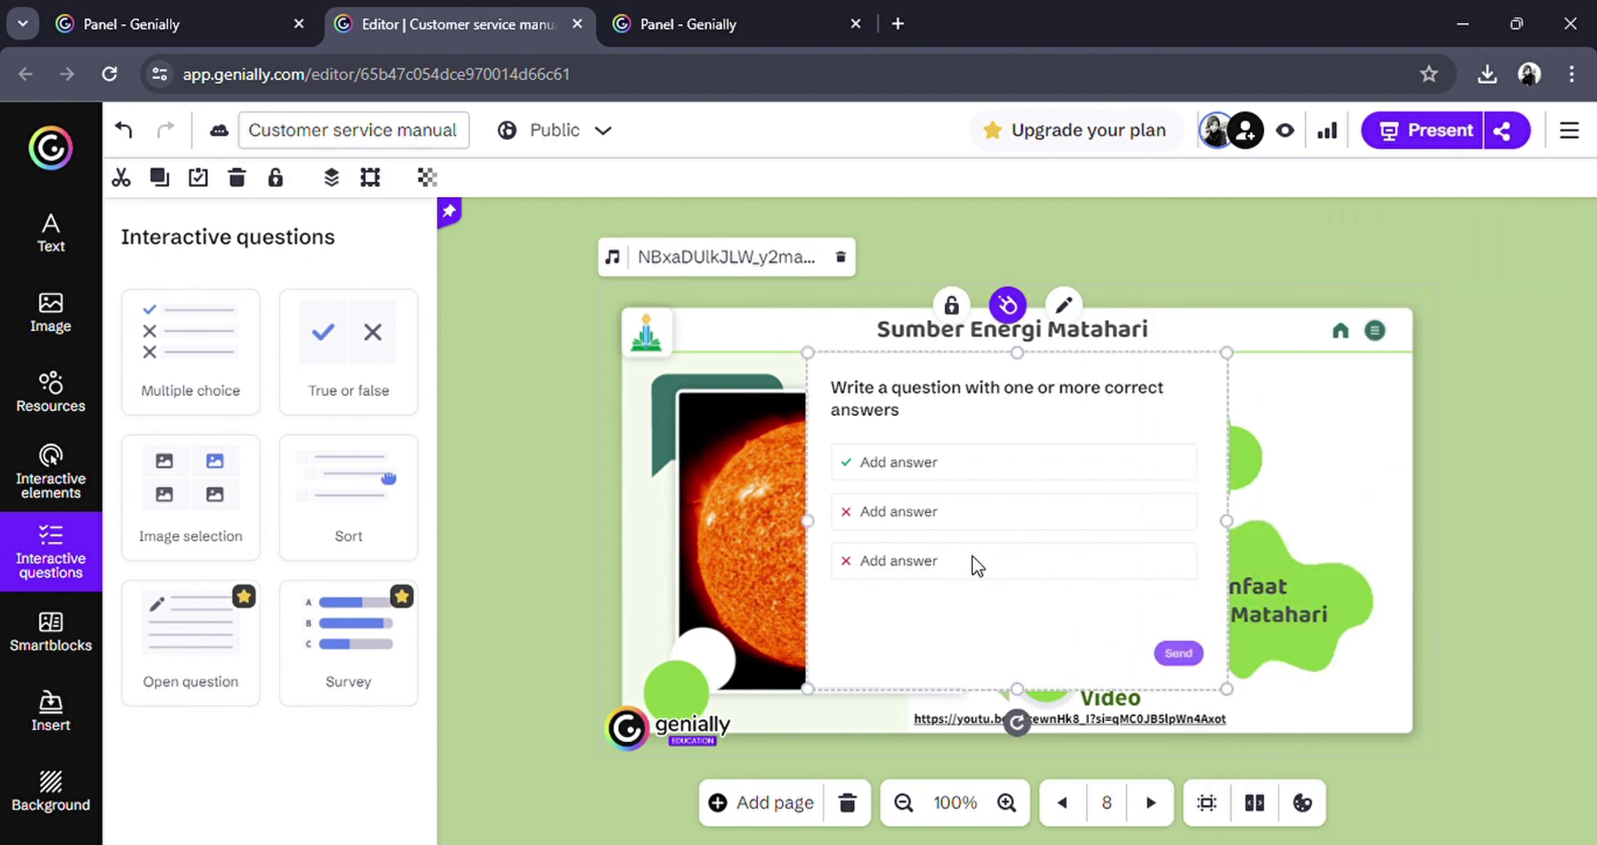
key(Delete)
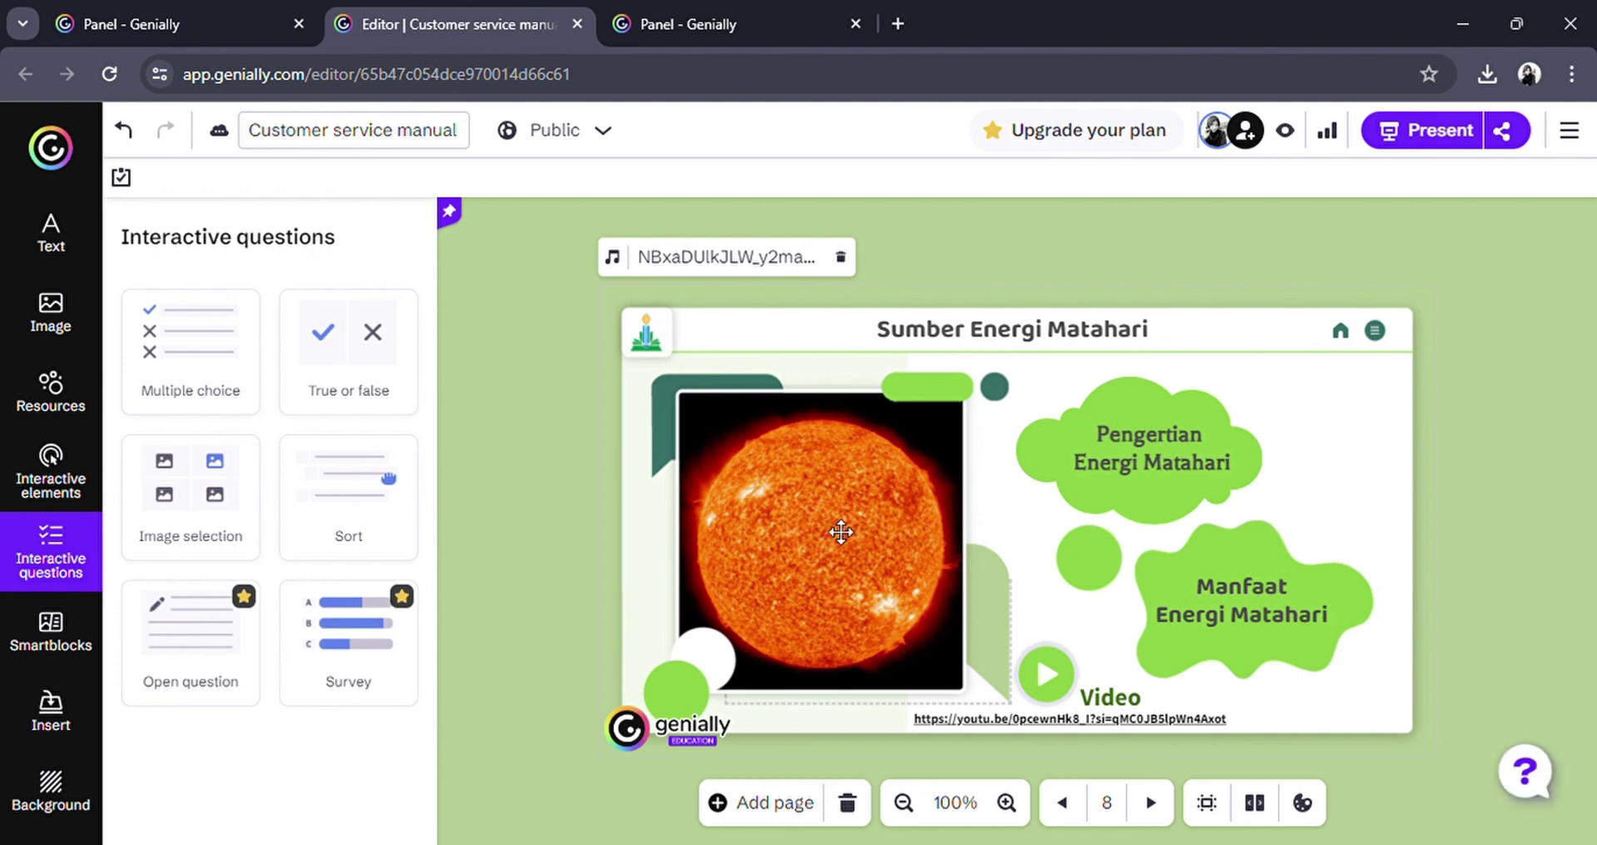
Browse the Smartblocks library from diagrams, tables and processes down to galleries, maps and full-size blocks.
click(67, 654)
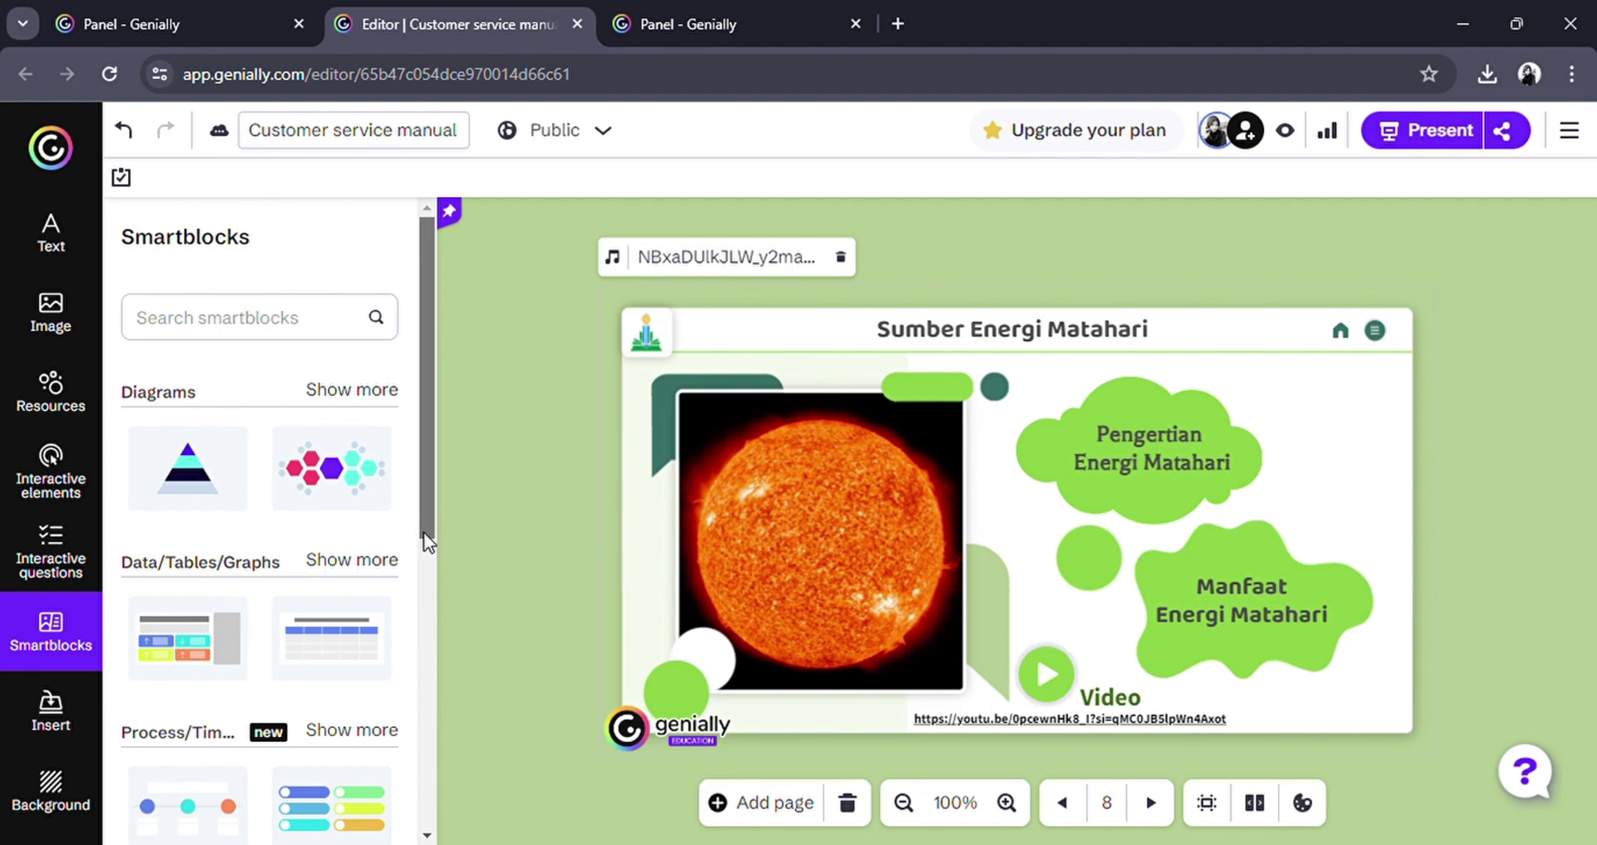
drag(423, 532, 423, 797)
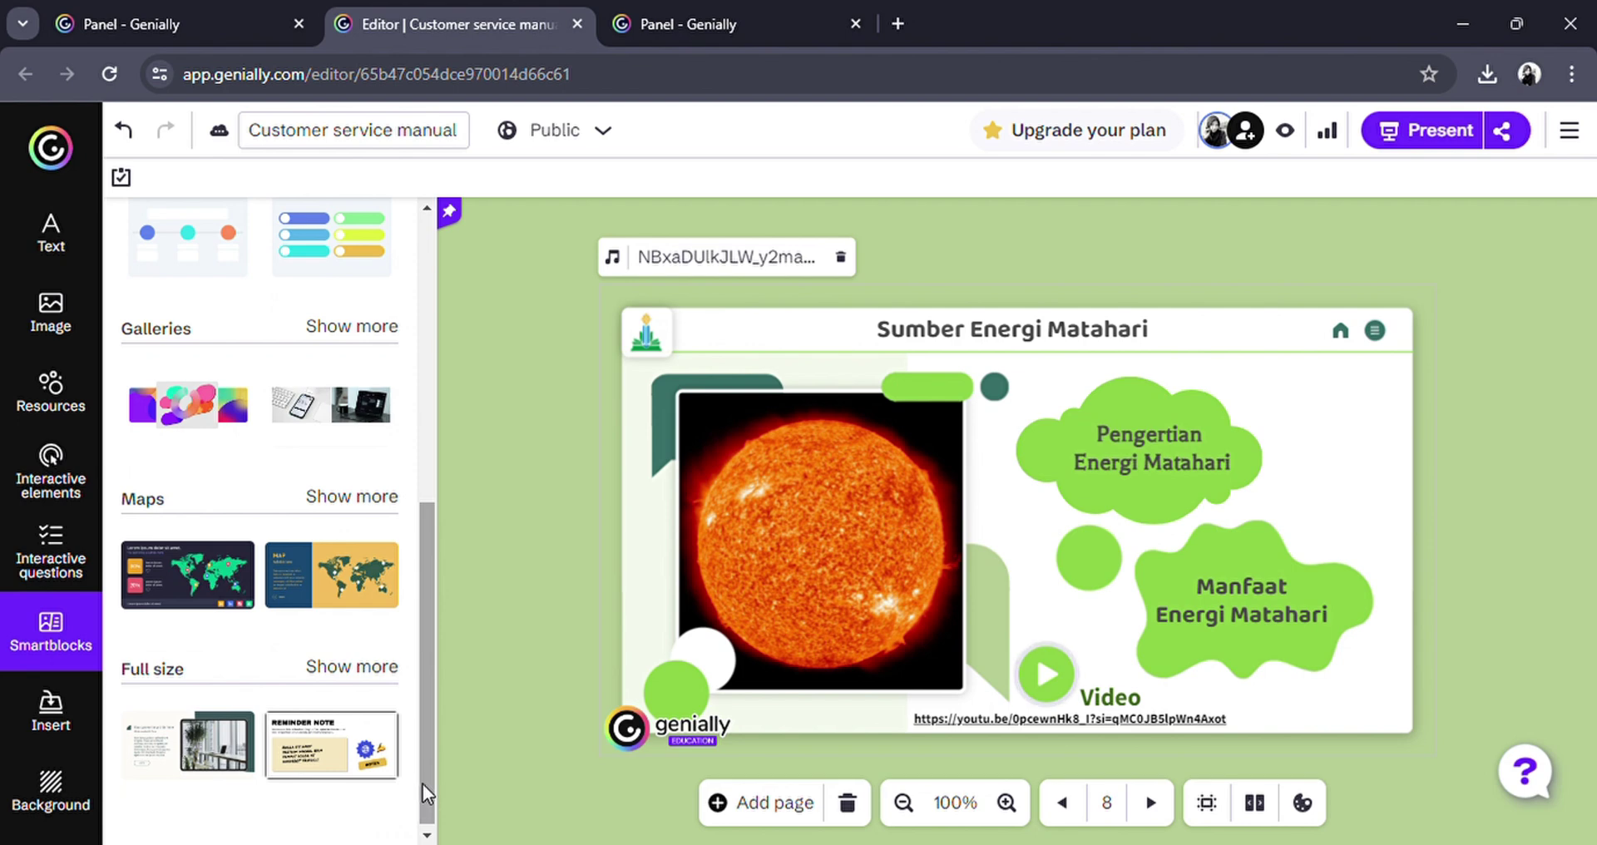
drag(422, 780, 423, 785)
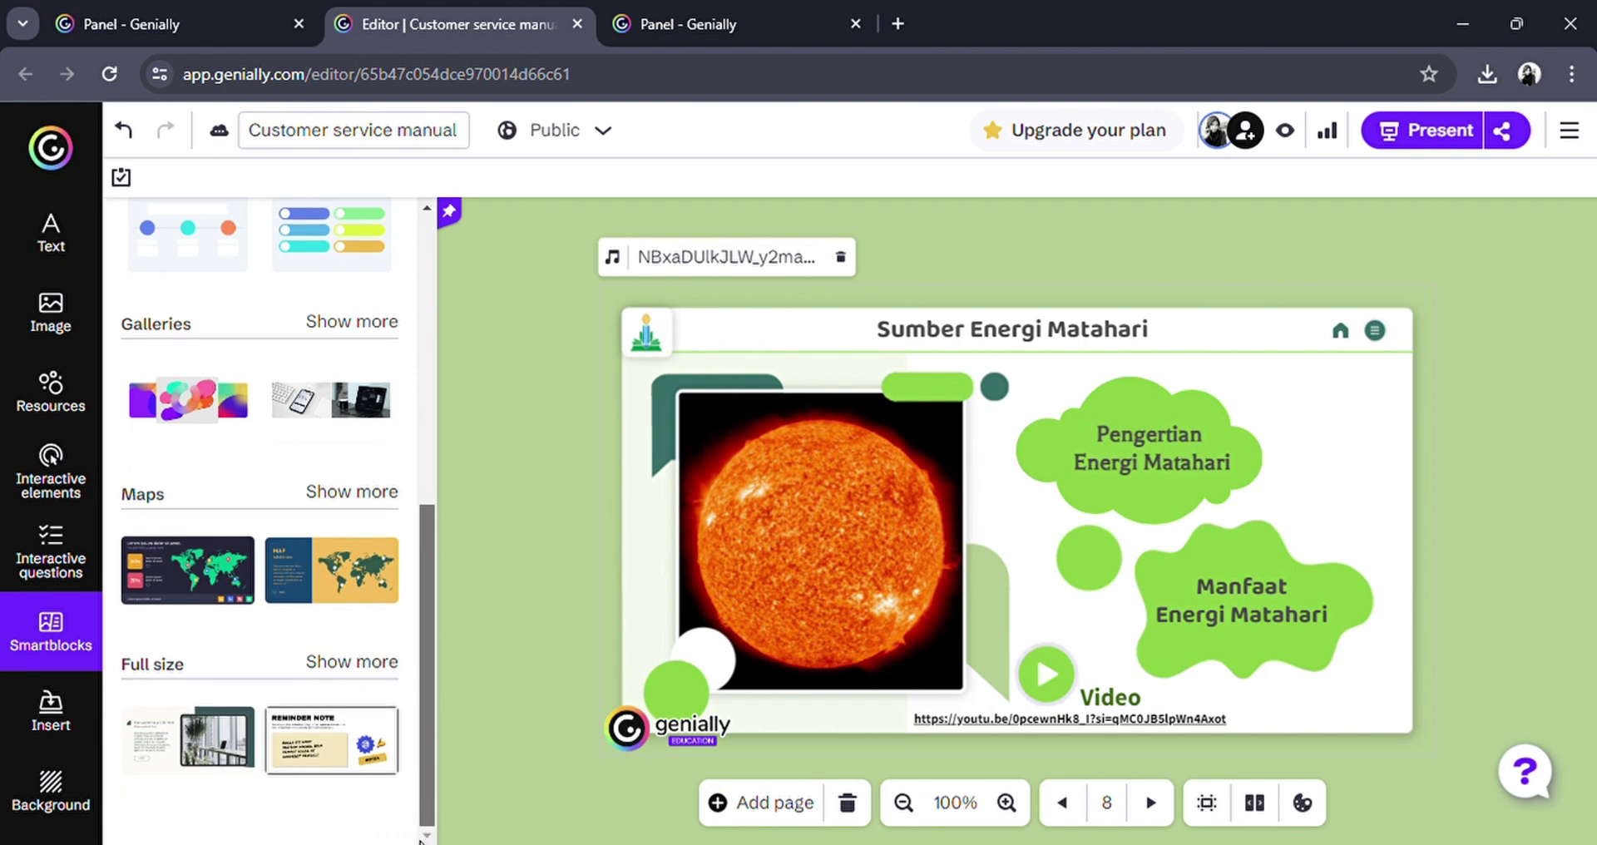
Review the options for inserting images, audio, video and external content, including the Google Drive video source.
click(33, 730)
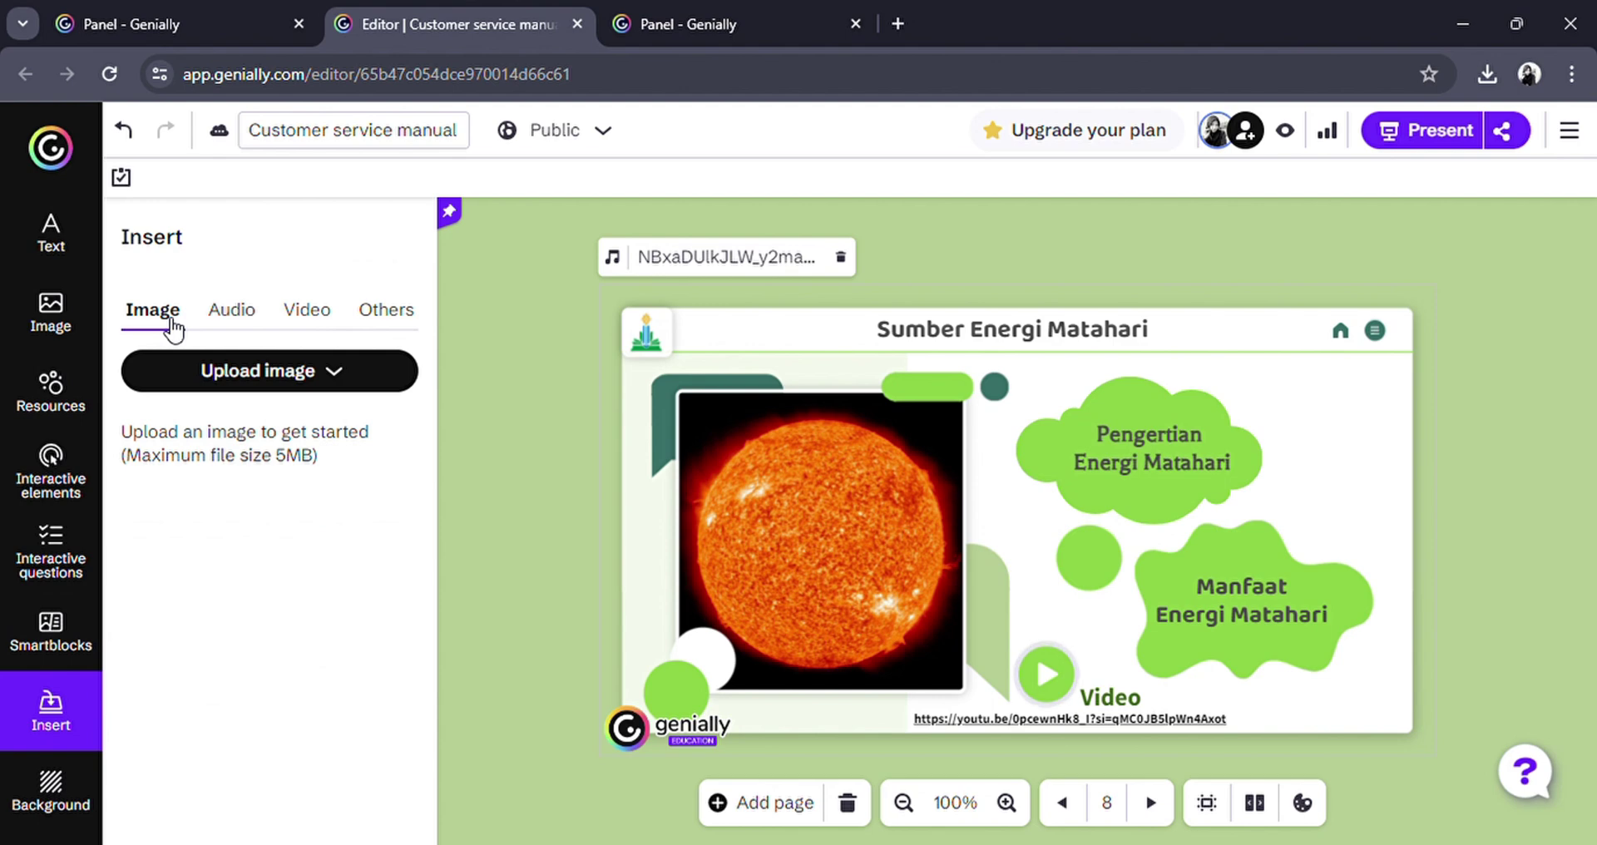
click(233, 312)
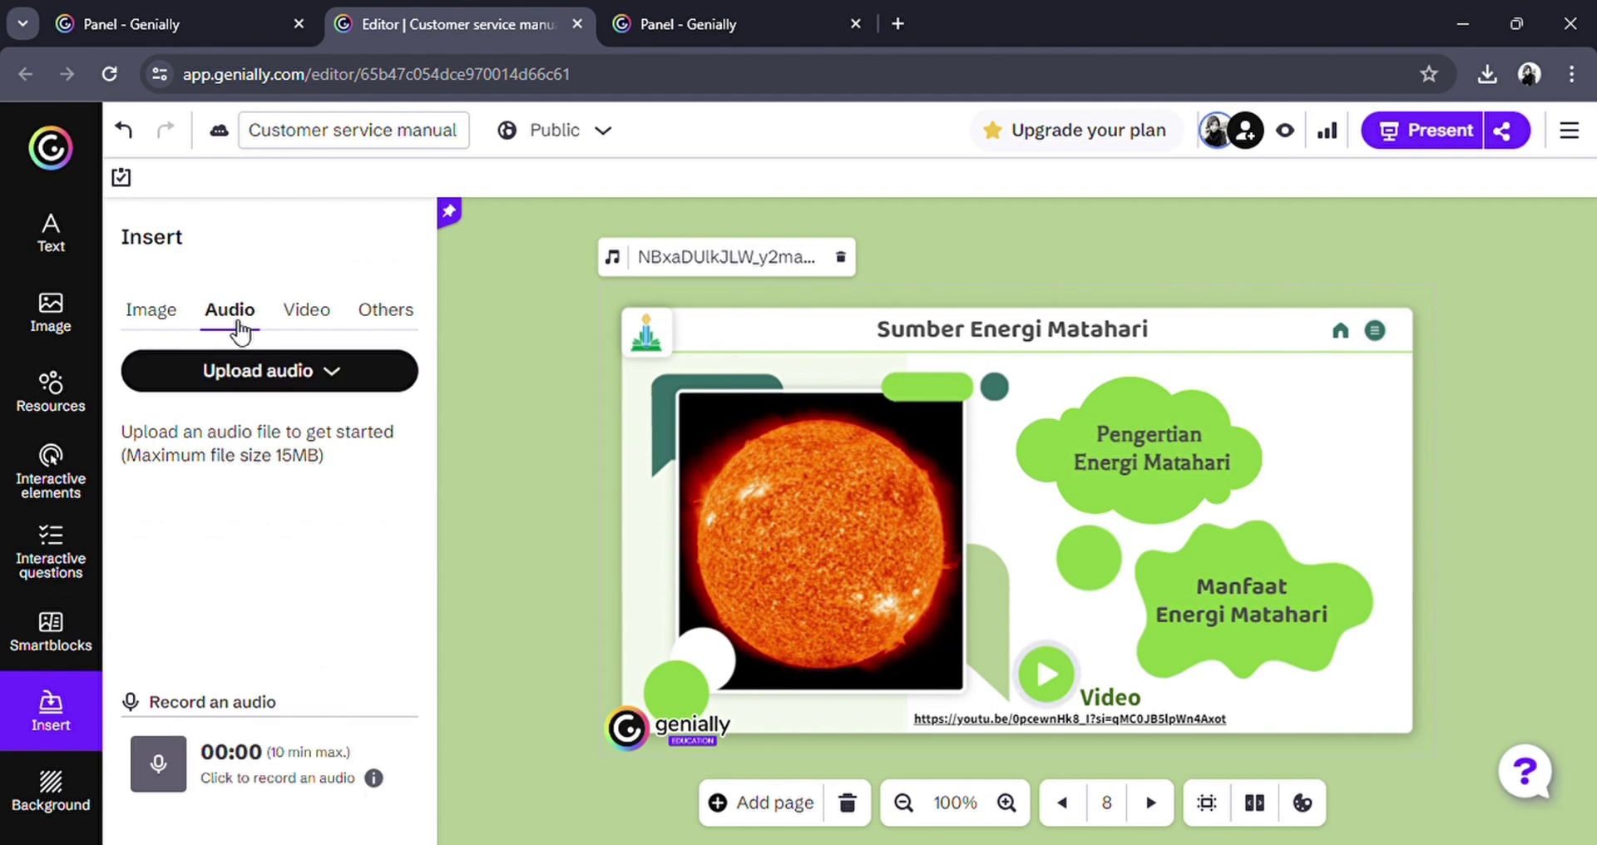
click(306, 328)
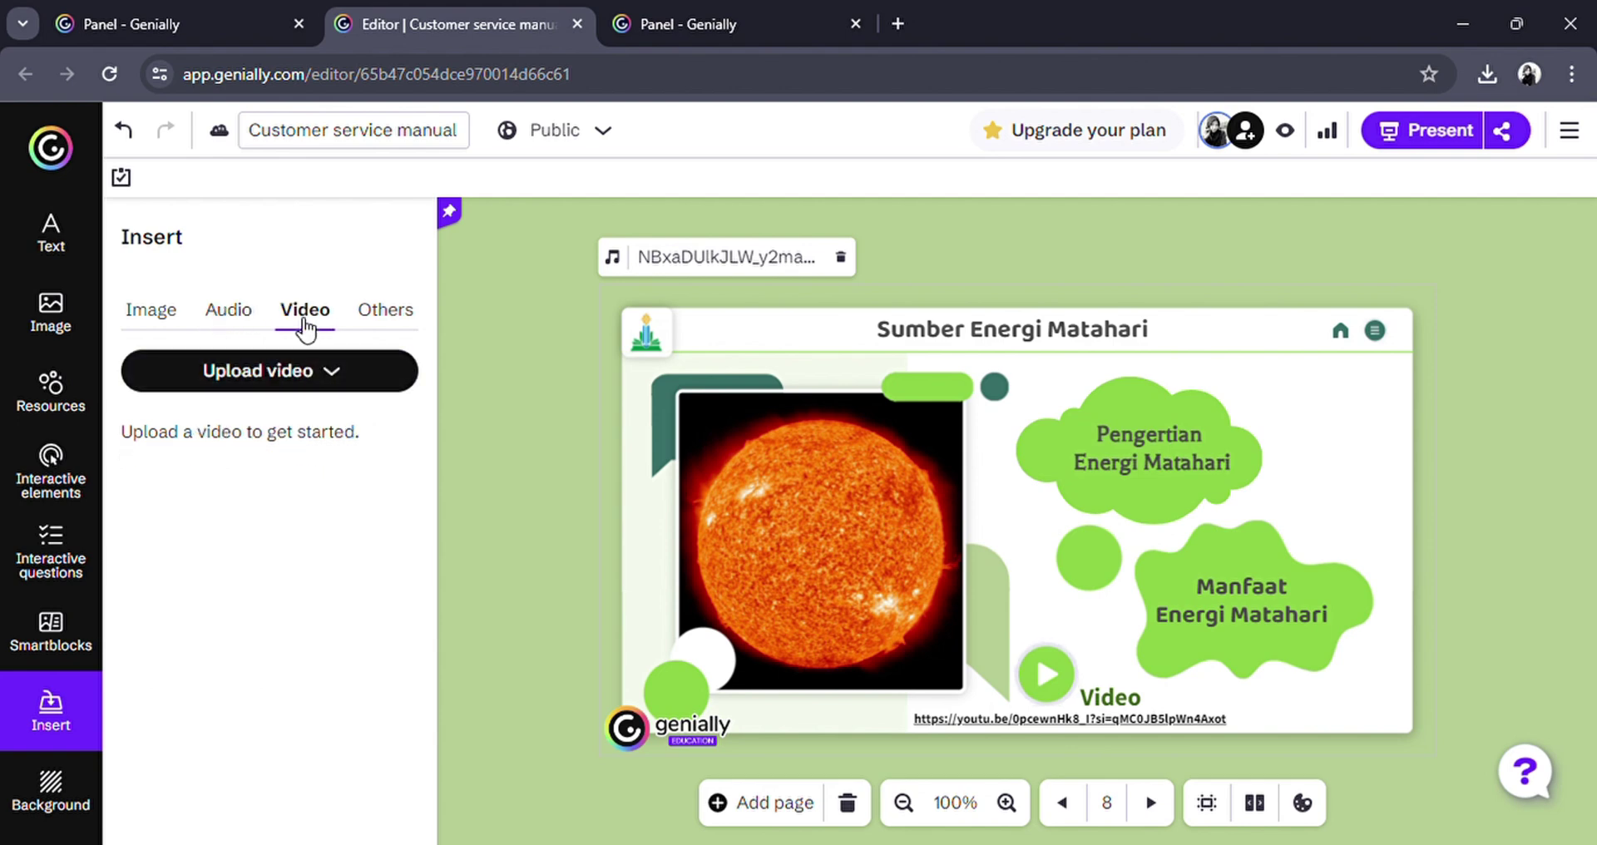
click(305, 385)
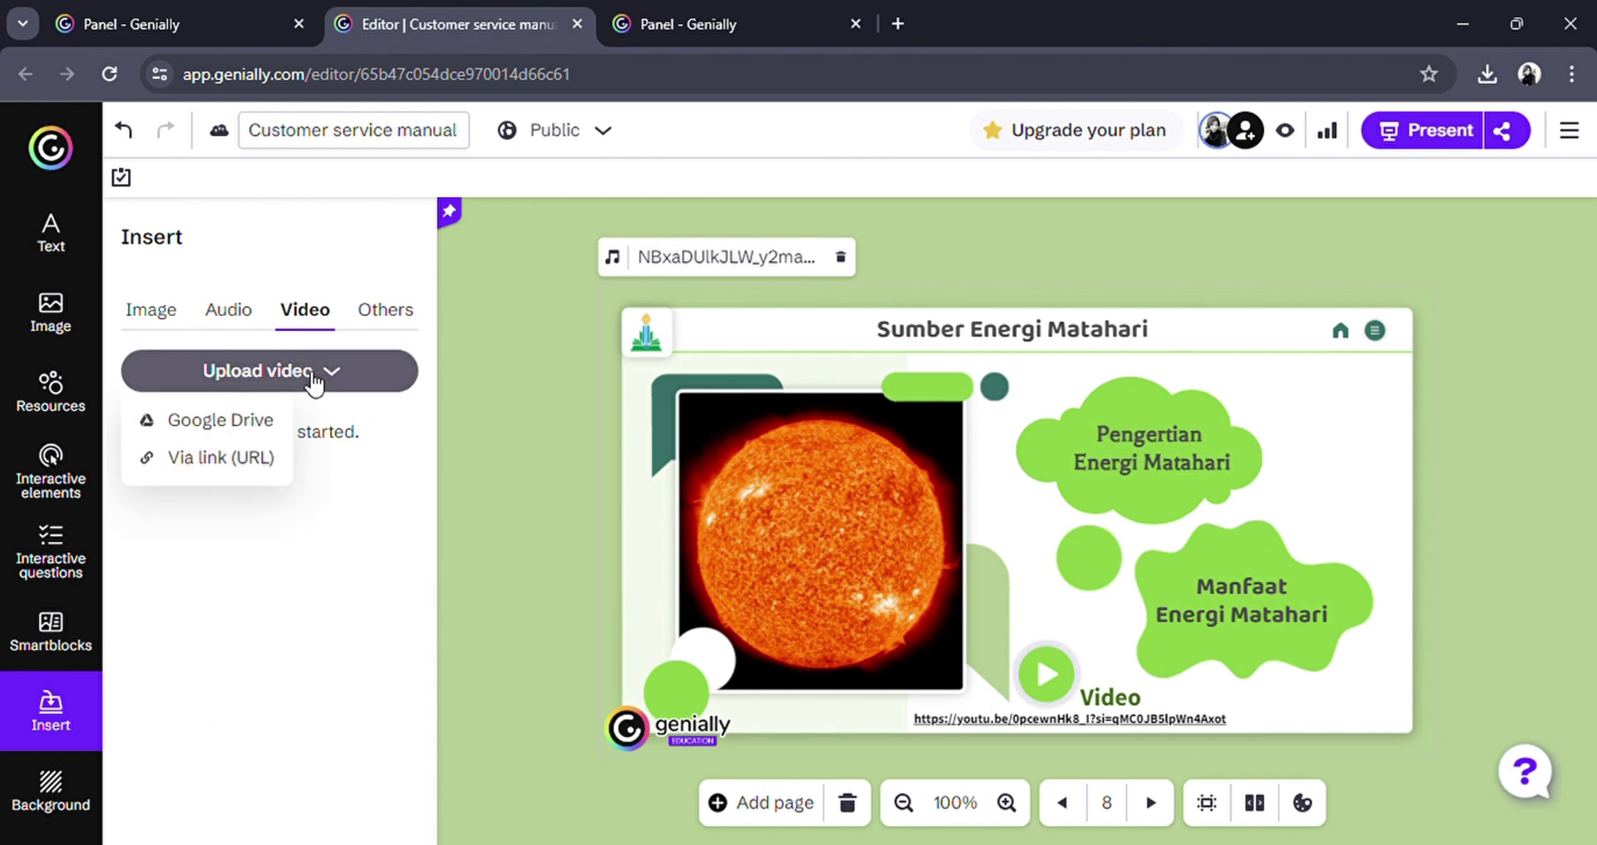
click(250, 436)
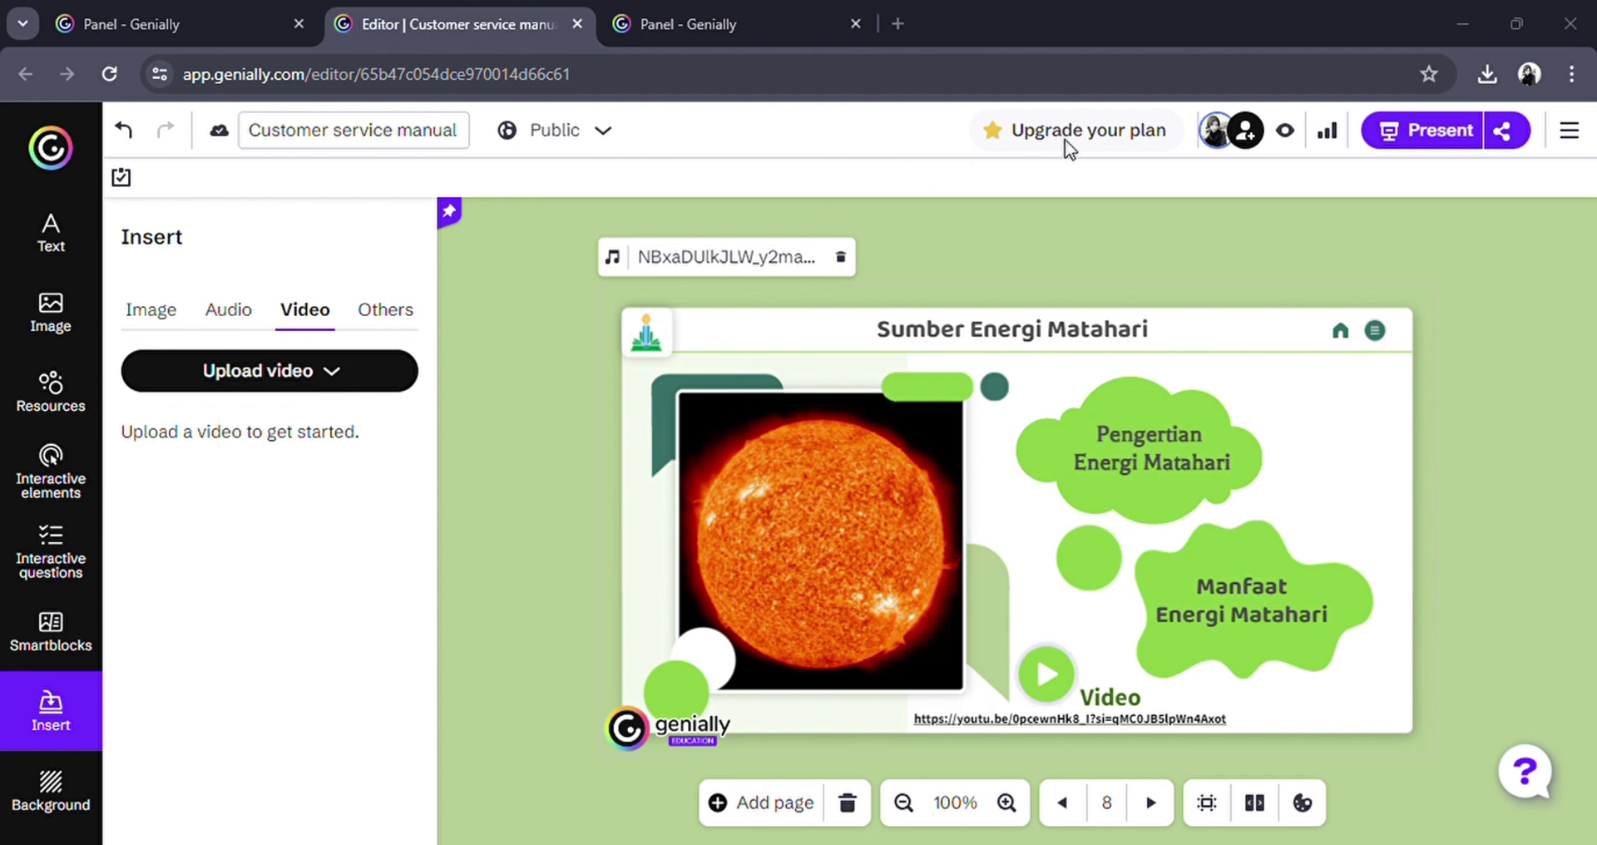
click(398, 315)
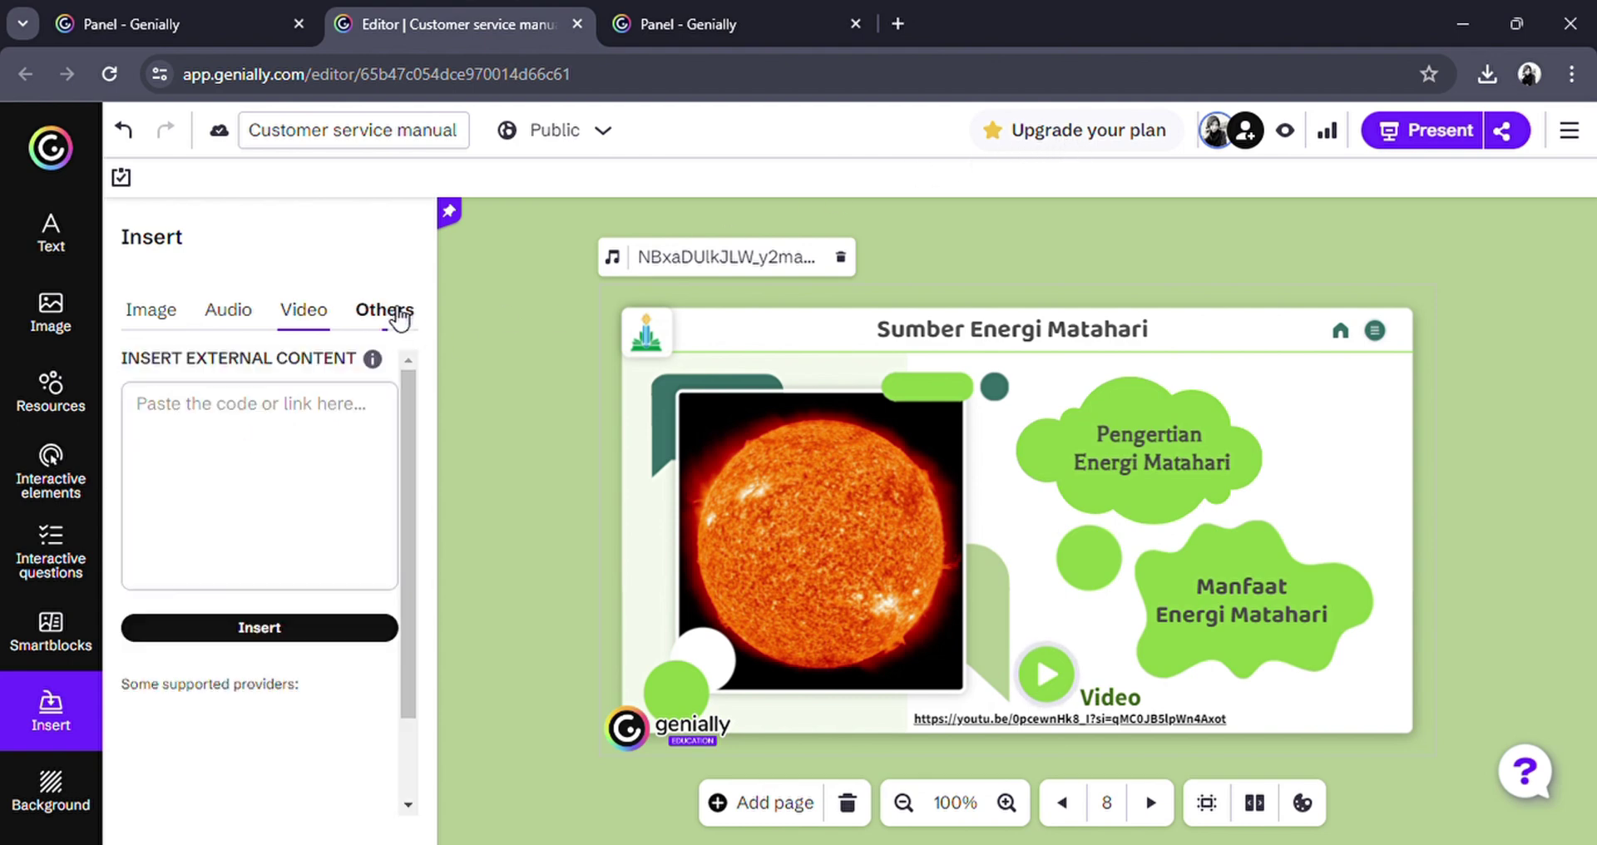
Show the canvas background options for page 8.
click(40, 794)
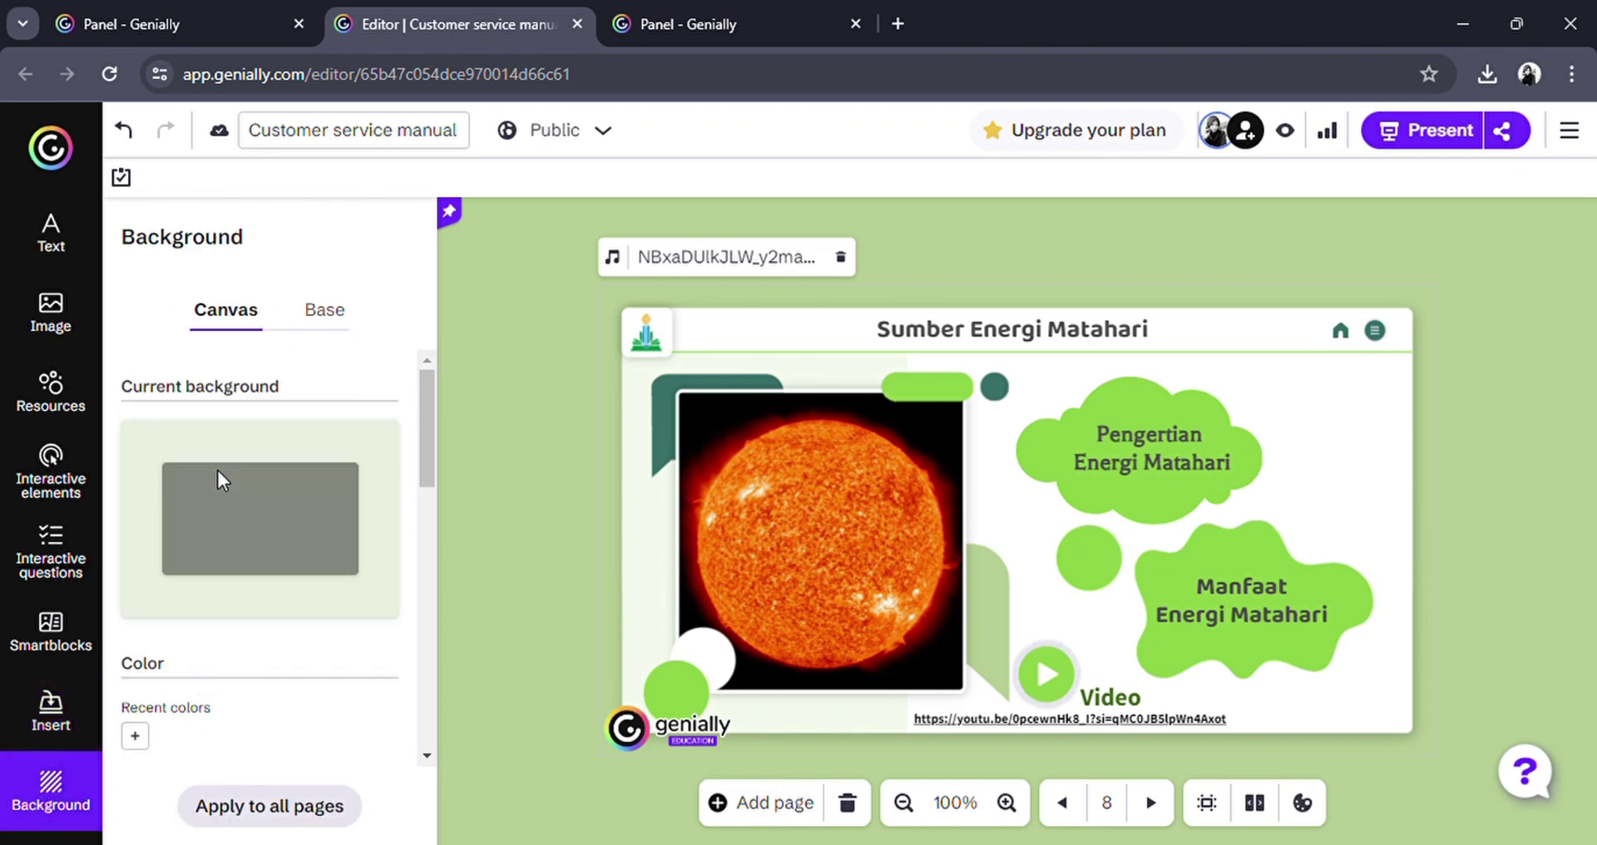
mouse_move(431, 436)
mouse_down()
mouse_move(407, 747)
mouse_move(428, 426)
mouse_up()
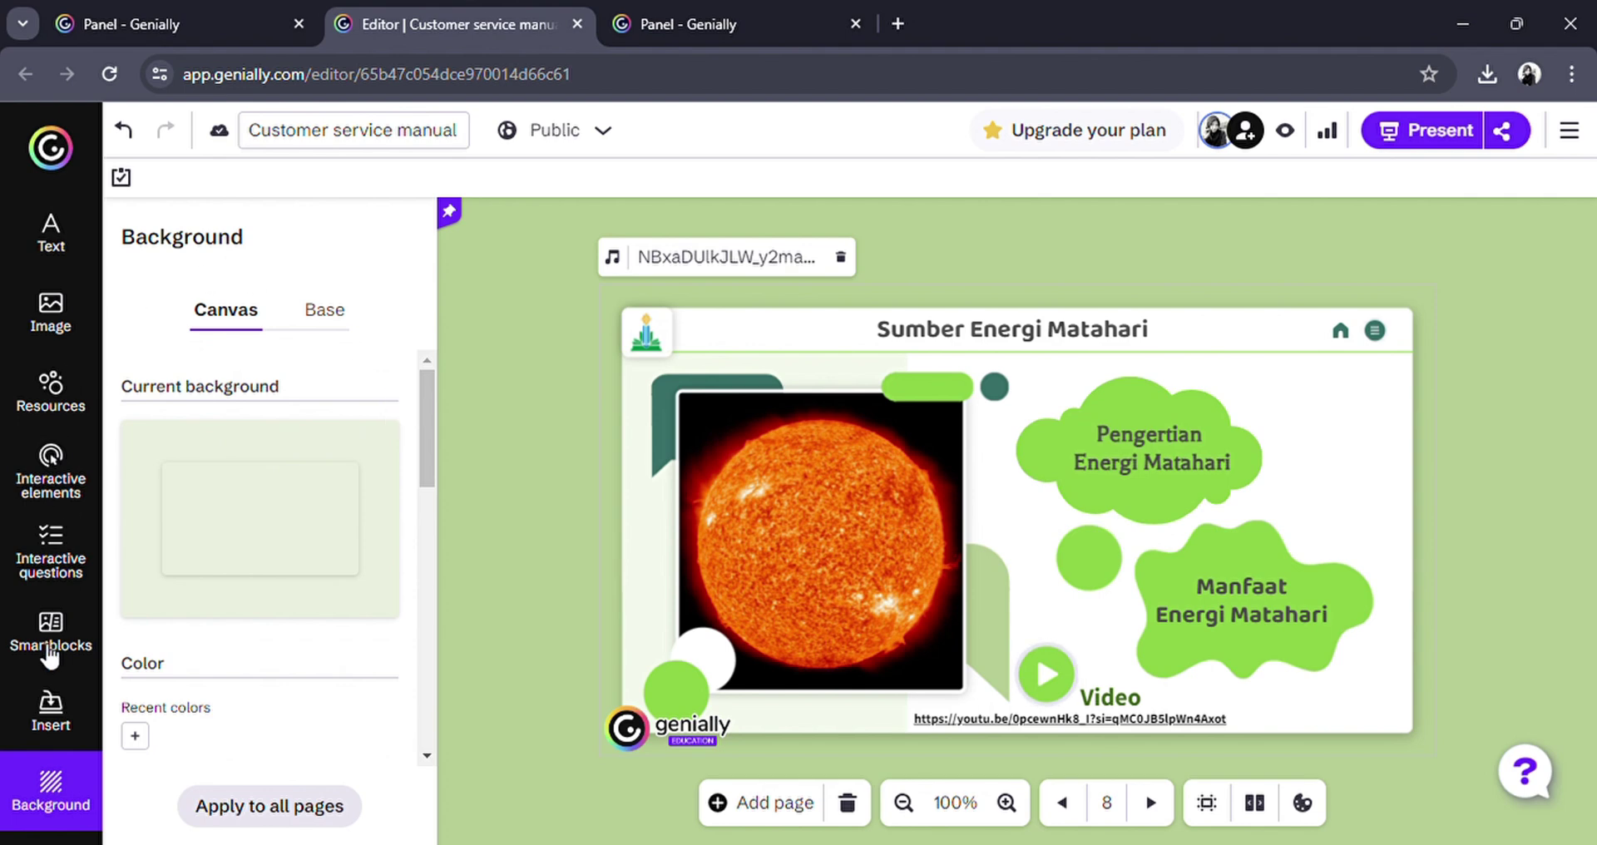
Switch to the Genially dashboard and browse the saved creations in My space.
click(200, 23)
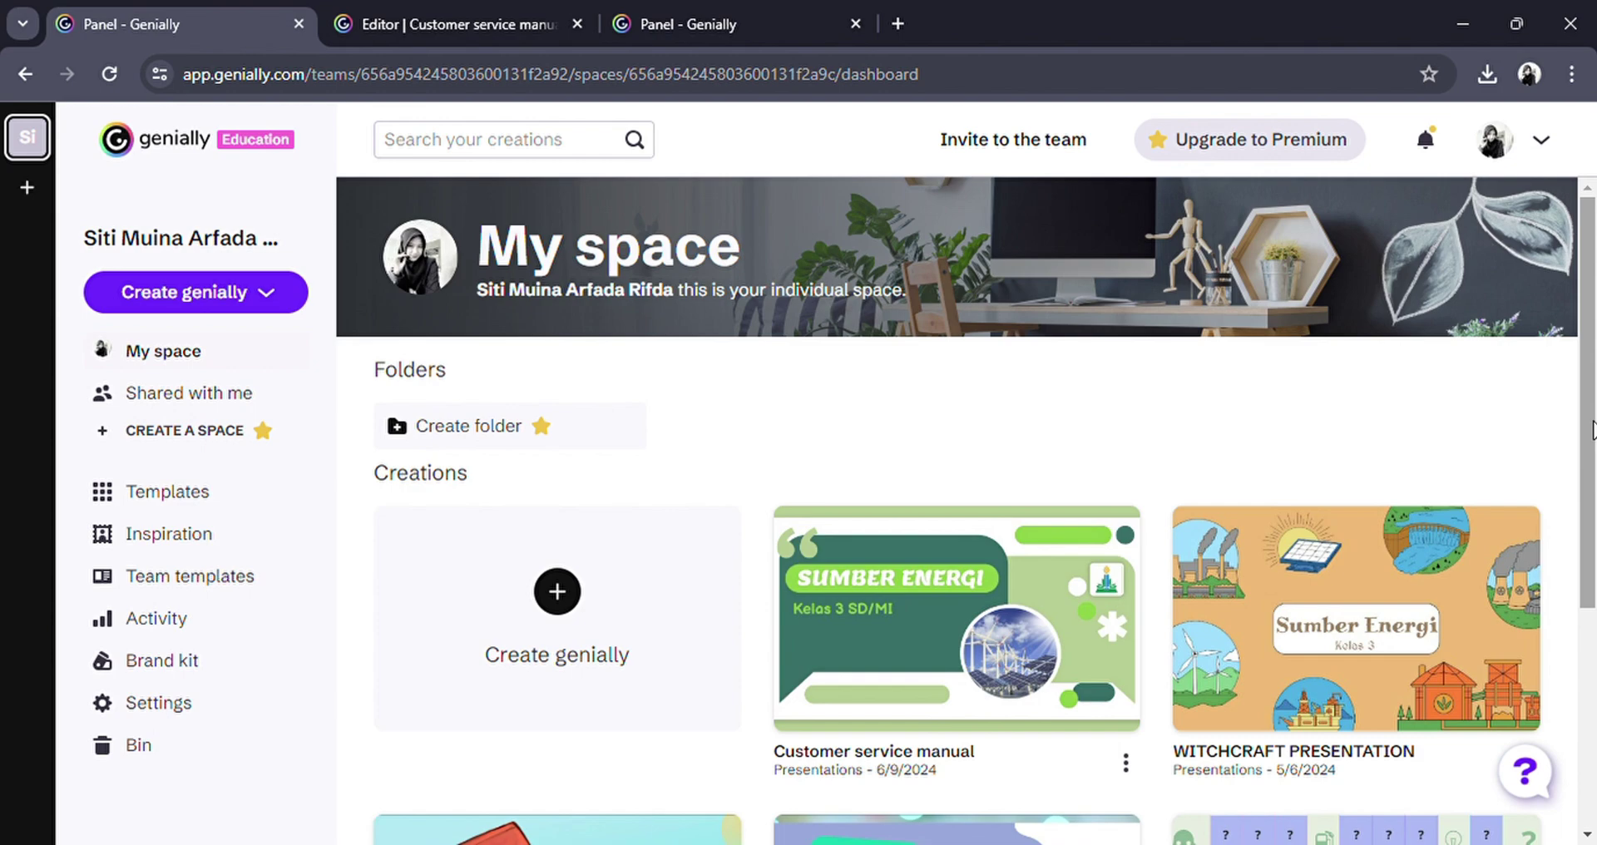
scroll(1593, 430, down, 4)
scroll(1593, 449, up, 3)
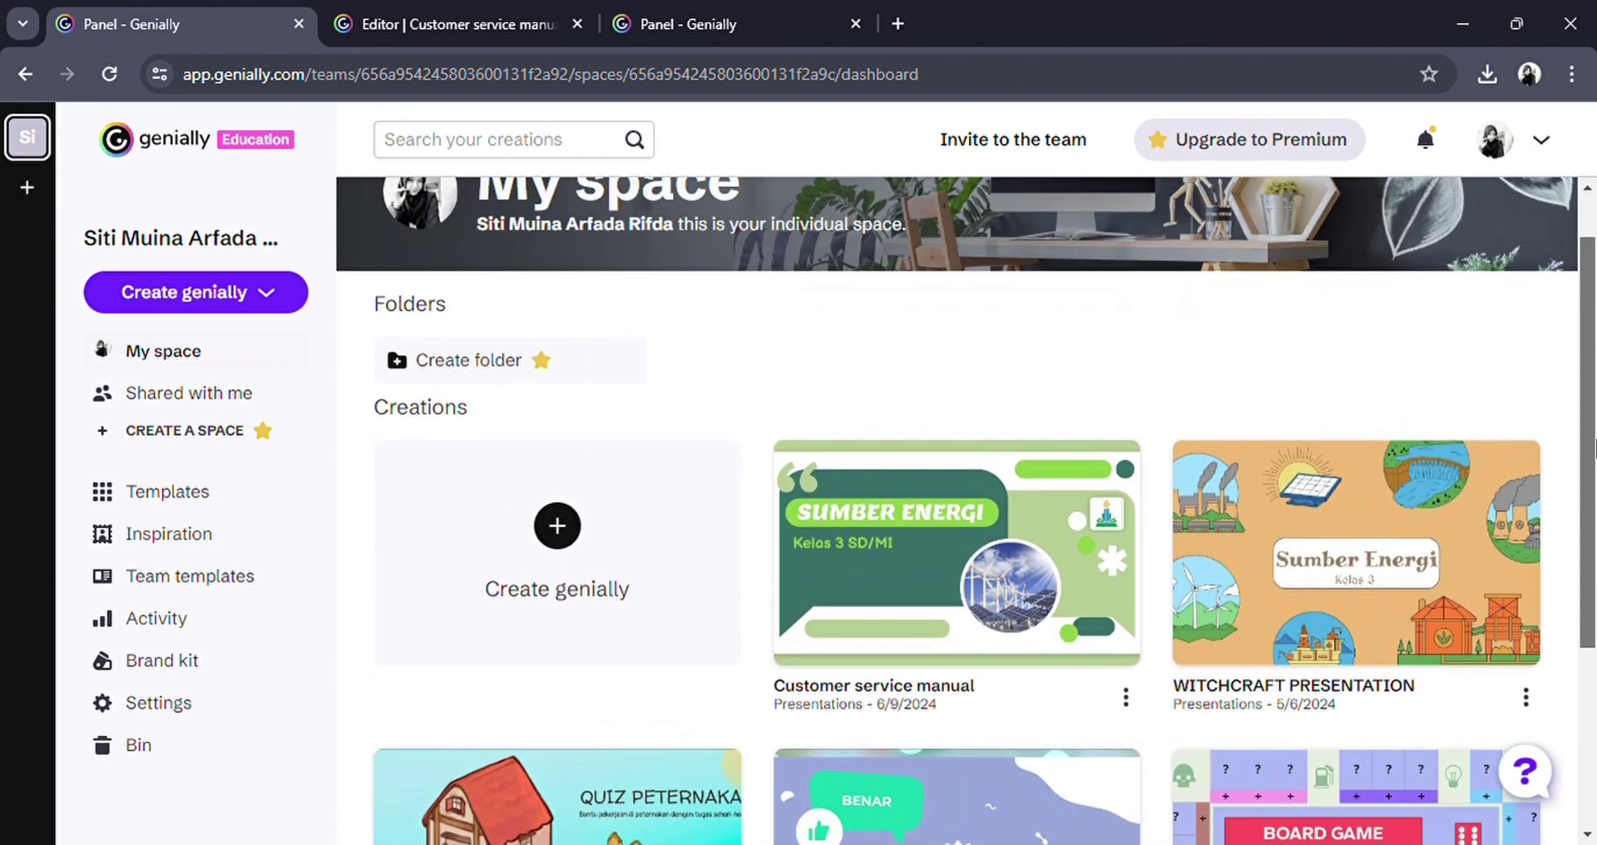
scroll(1594, 450, up, 2)
scroll(1593, 500, down, 3)
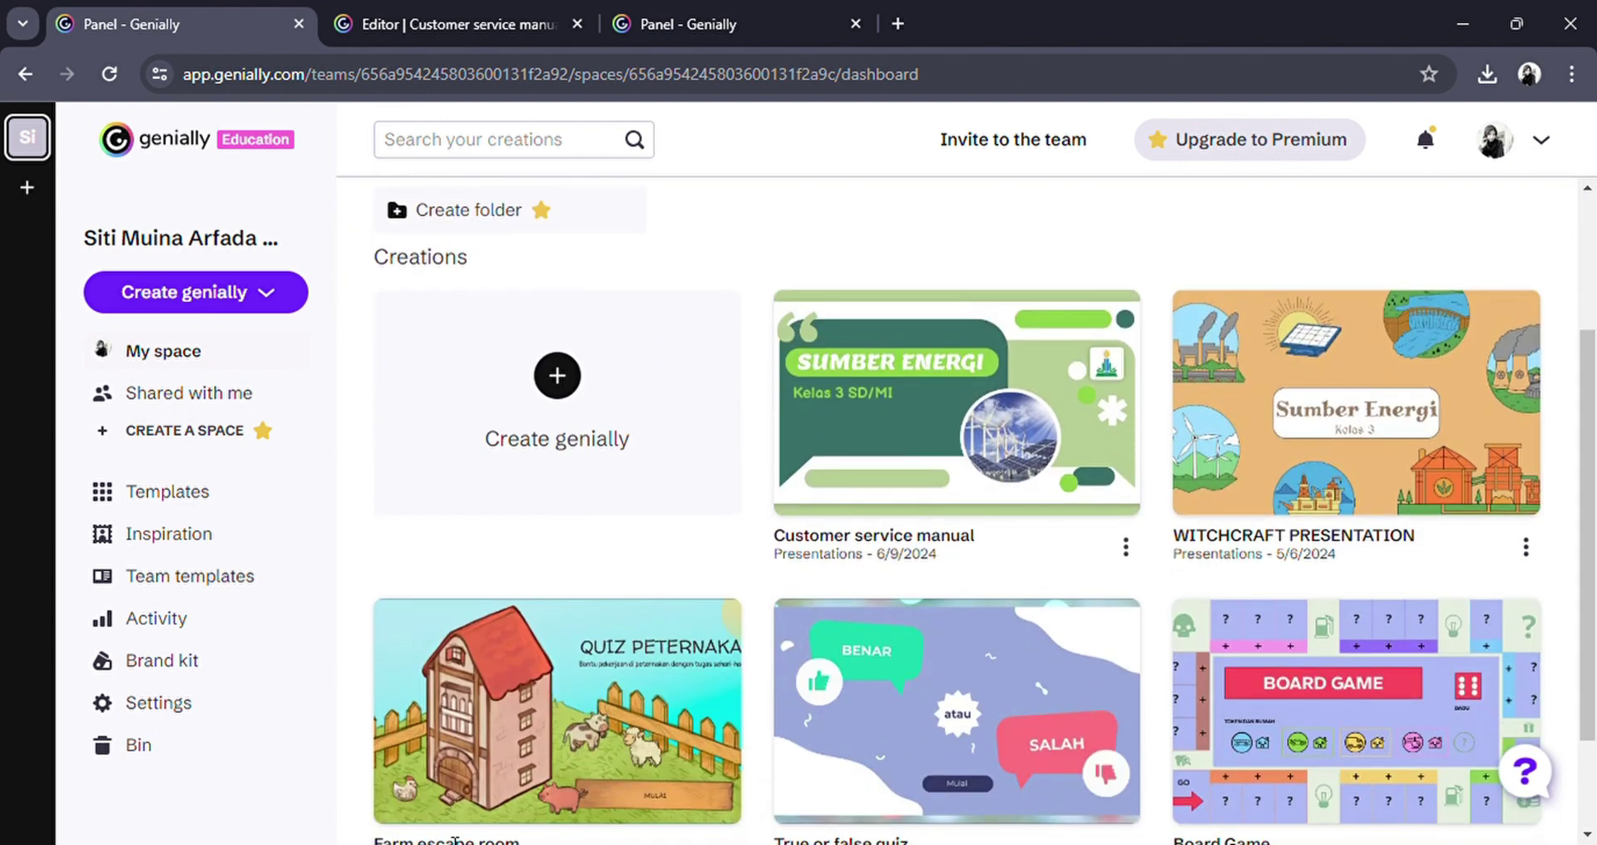